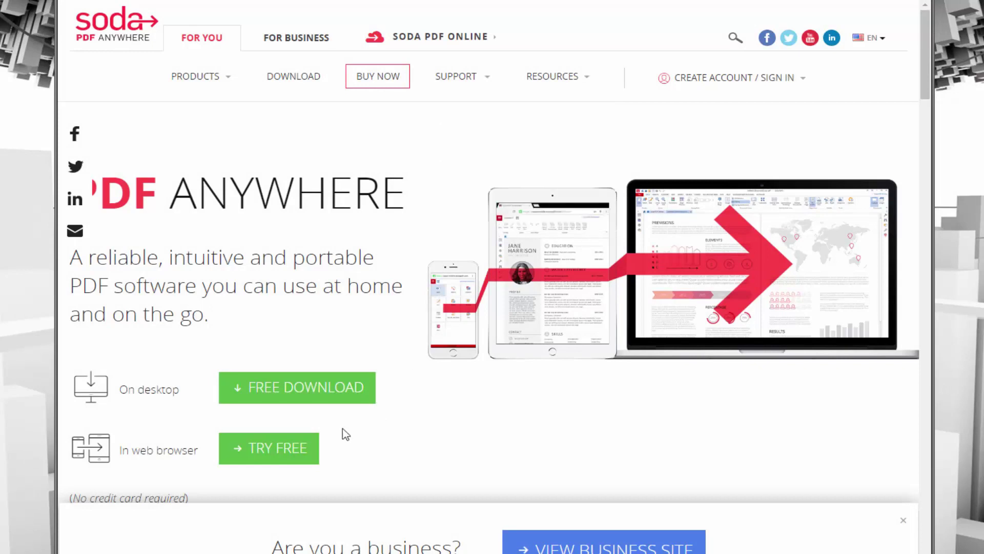
# Step: Scroll the homepage to the 'A complete solution for all your PDF needs' feature cards, then switch to Soda PDF Desktop
pyautogui.scroll(-2, 154, 339)
pyautogui.scroll(2, 242, 309)
pyautogui.scroll(-15, 252, 345)
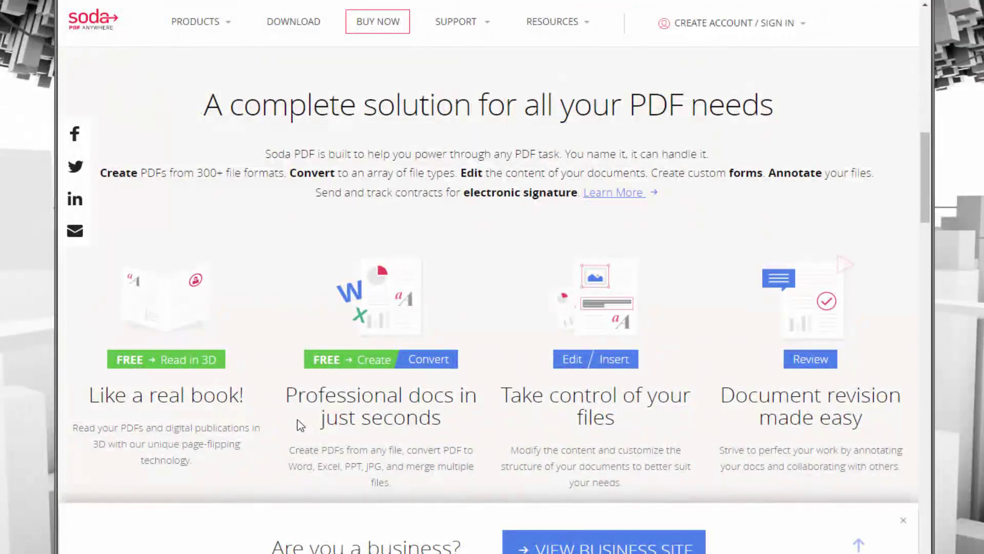
pyautogui.scroll(-3, 301, 424)
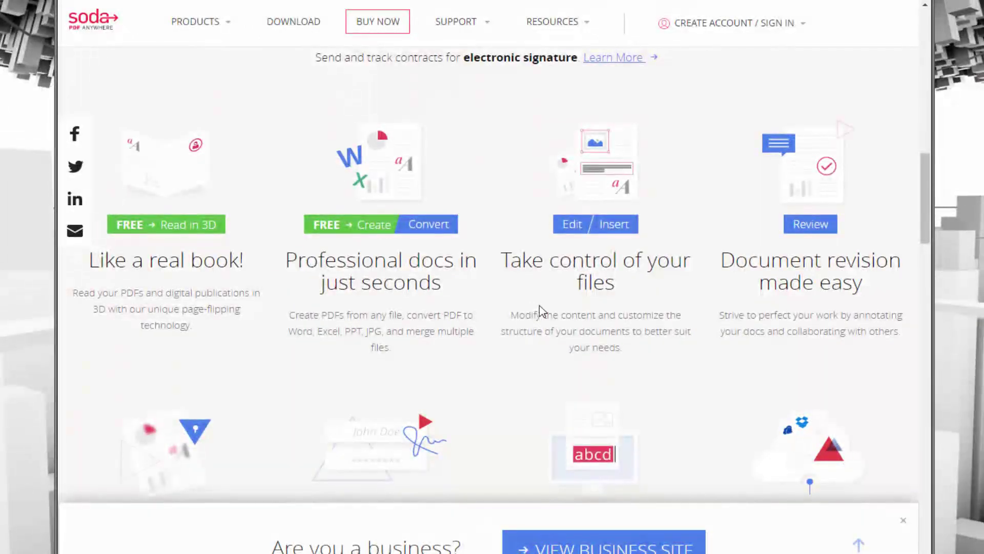
pyautogui.moveTo(800, 24)
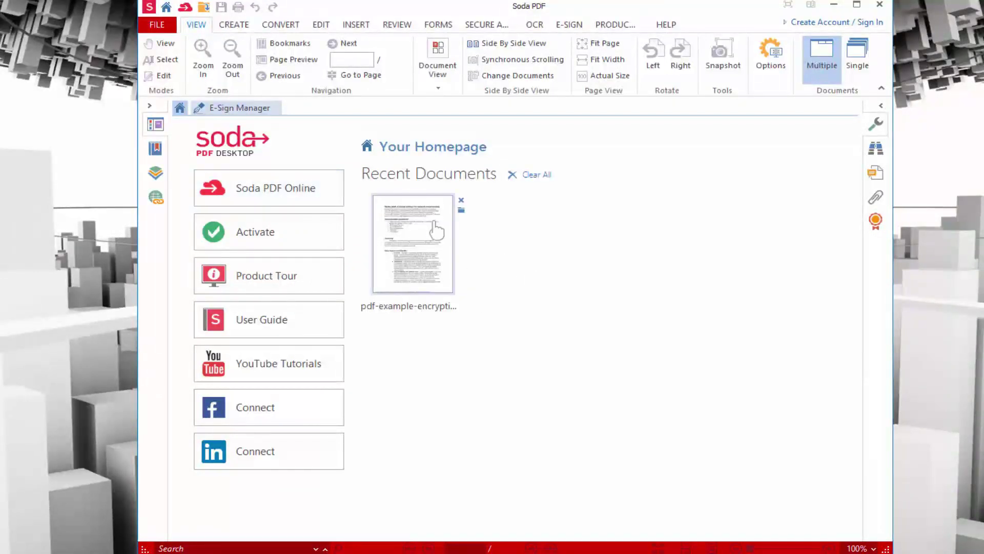
pyautogui.click(432, 241)
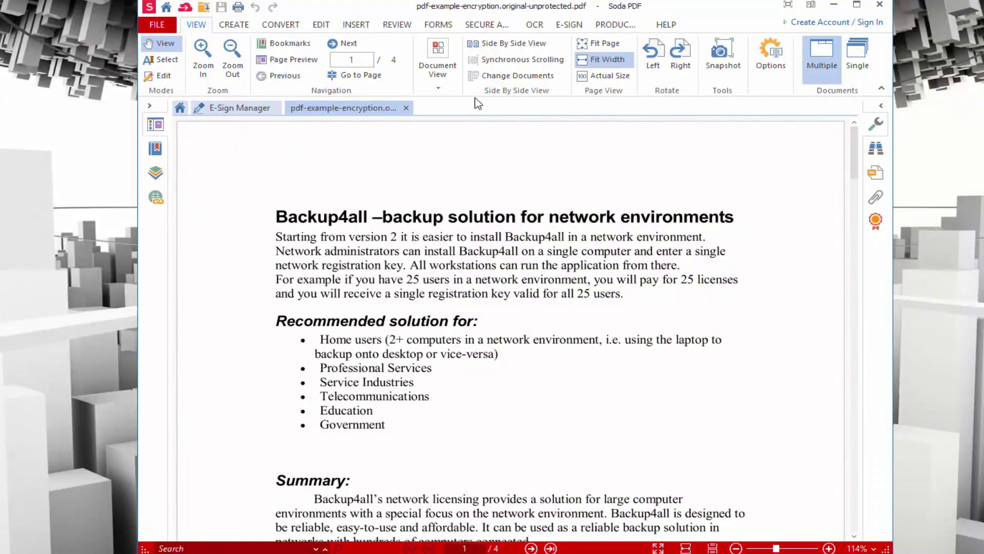
pyautogui.click(226, 108)
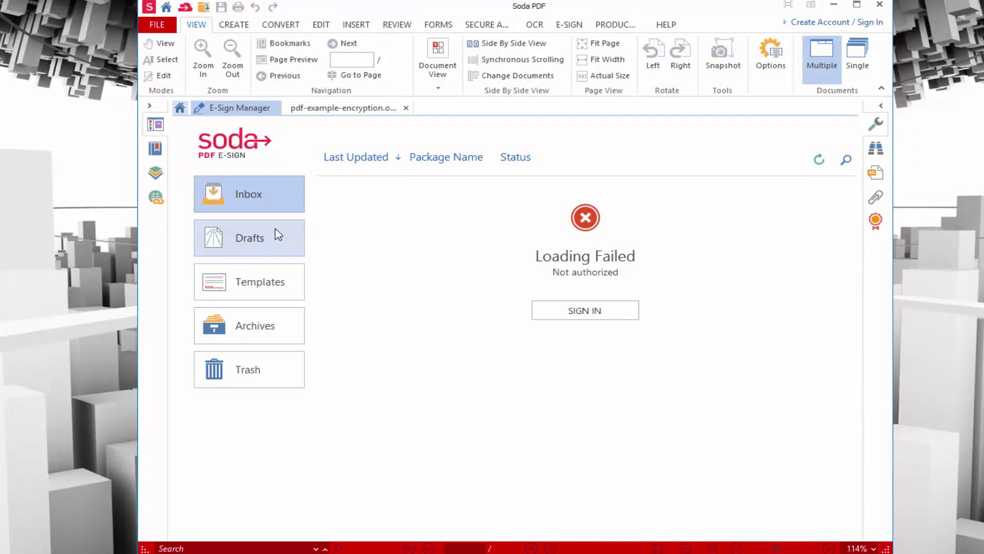
pyautogui.click(285, 282)
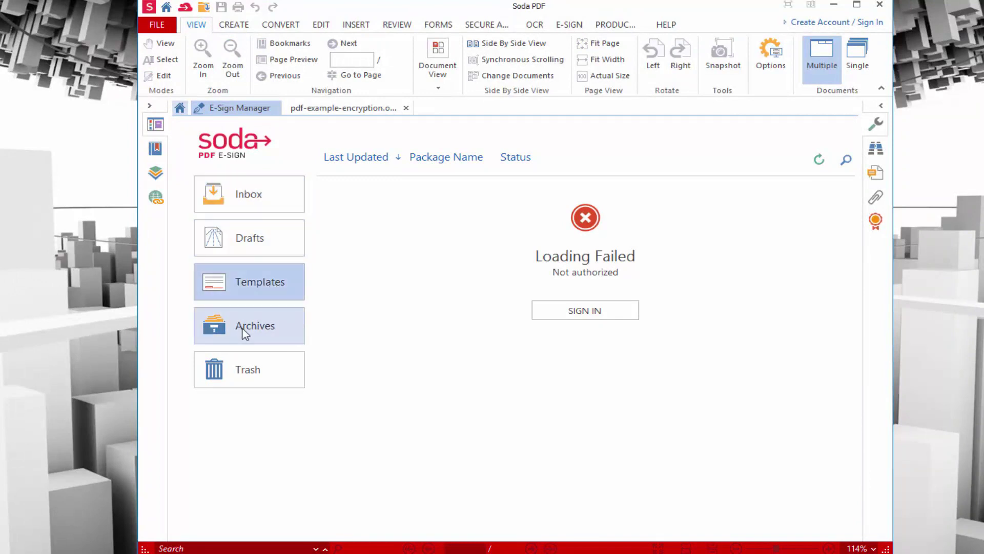
pyautogui.click(154, 163)
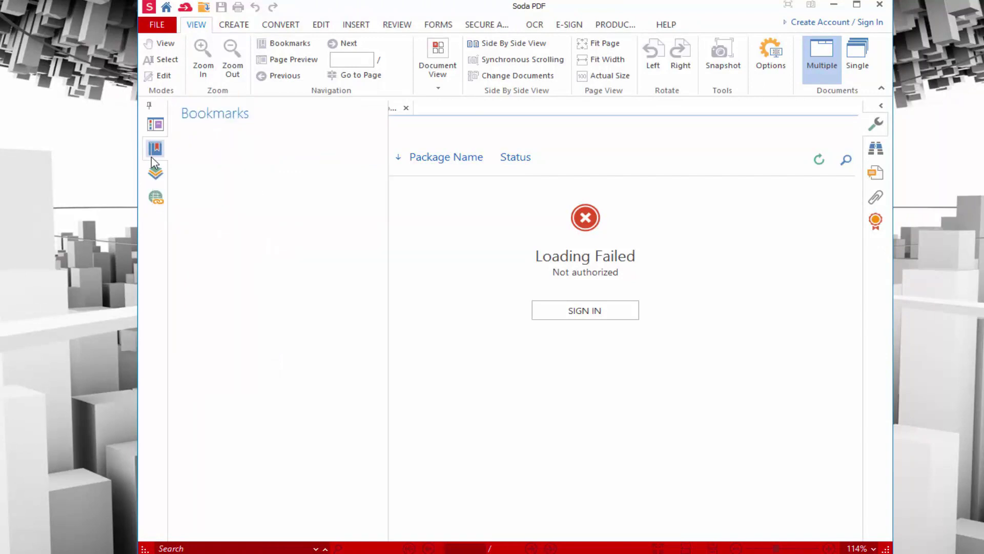
pyautogui.click(154, 174)
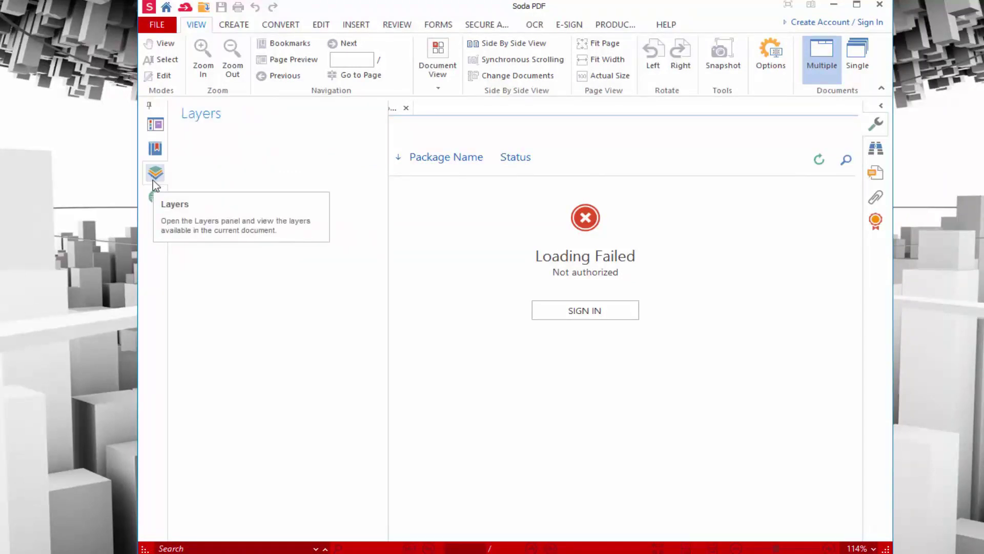
pyautogui.click(157, 198)
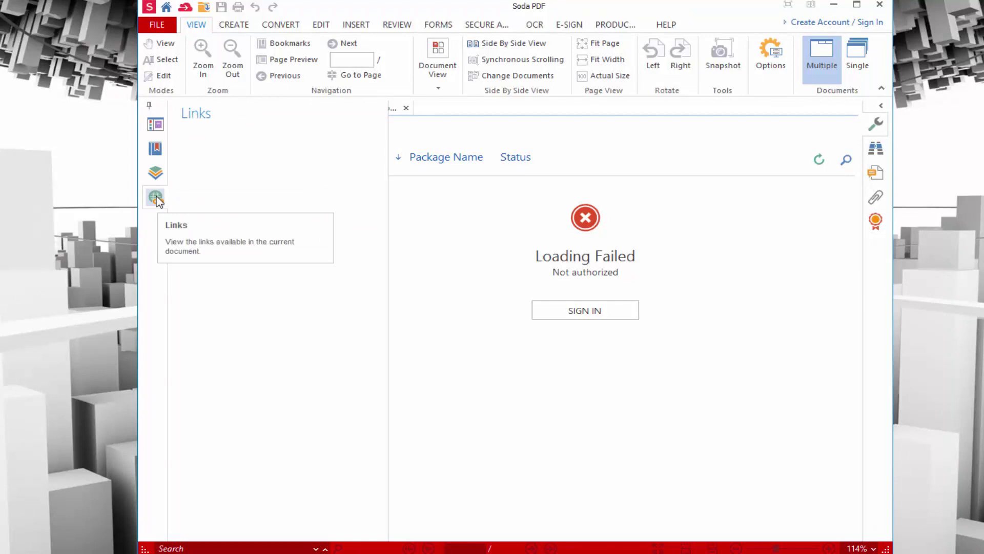
pyautogui.click(156, 124)
pyautogui.click(364, 109)
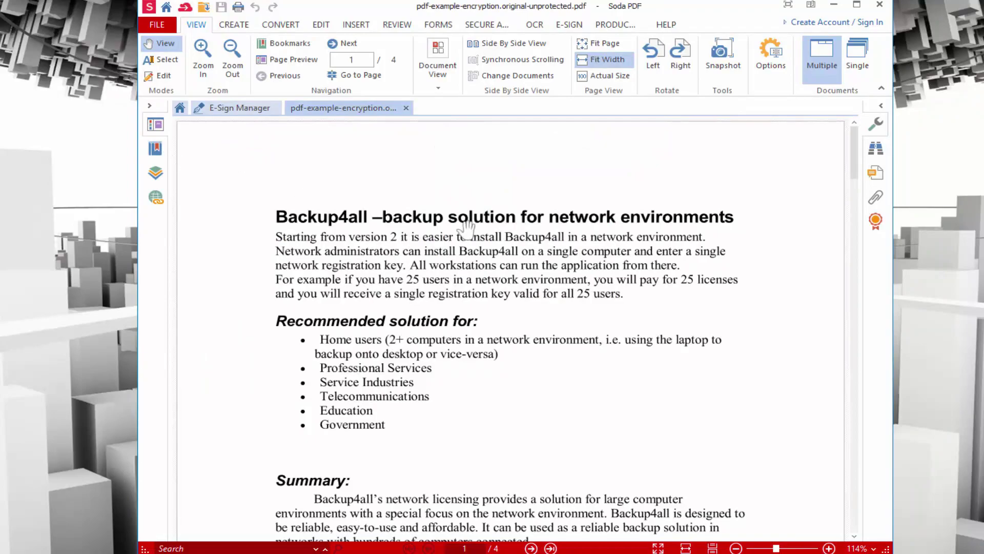
# Step: Page through the Backup4all PDF to page 4, return to page 1, and zoom out to 50%
pyautogui.scroll(-10, 492, 246)
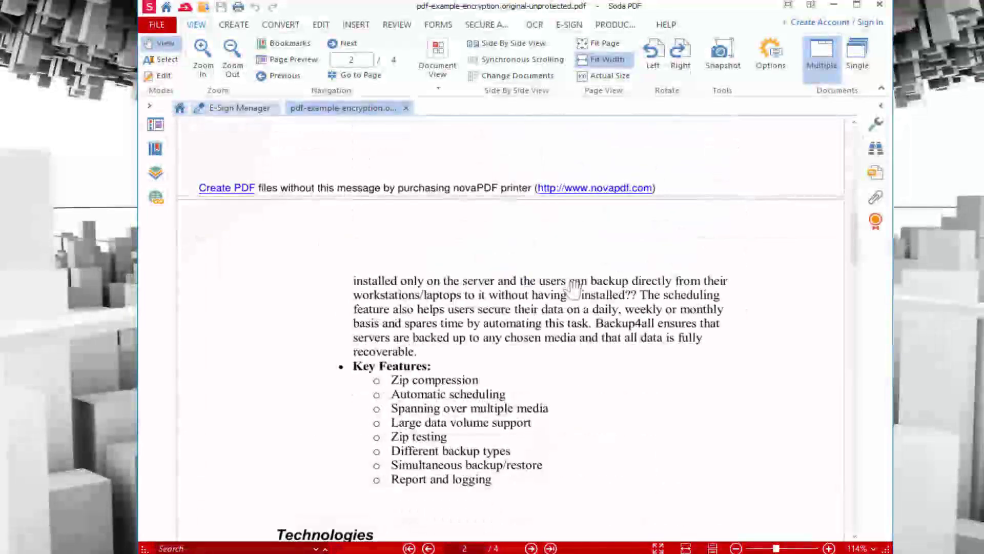
pyautogui.scroll(-5, 574, 290)
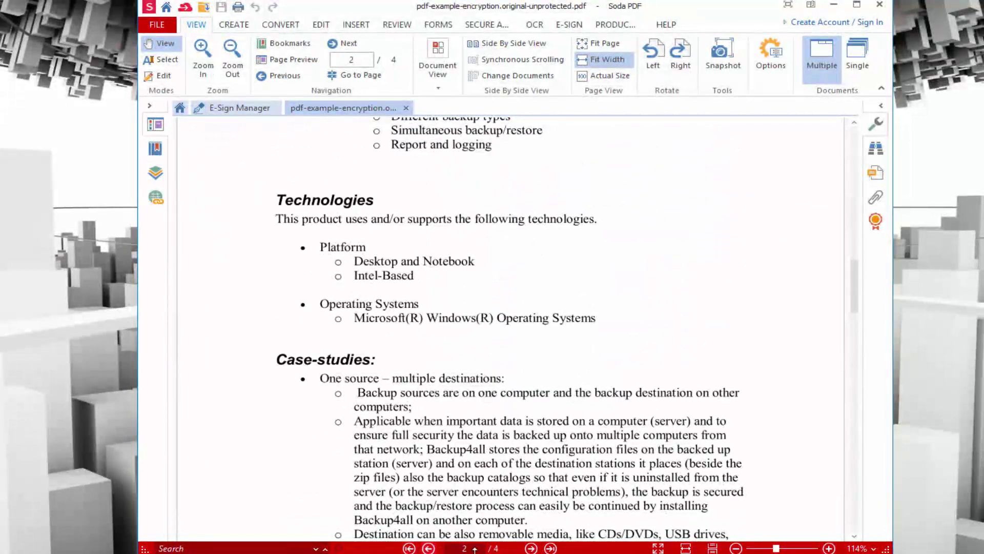
pyautogui.click(532, 547)
pyautogui.click(531, 548)
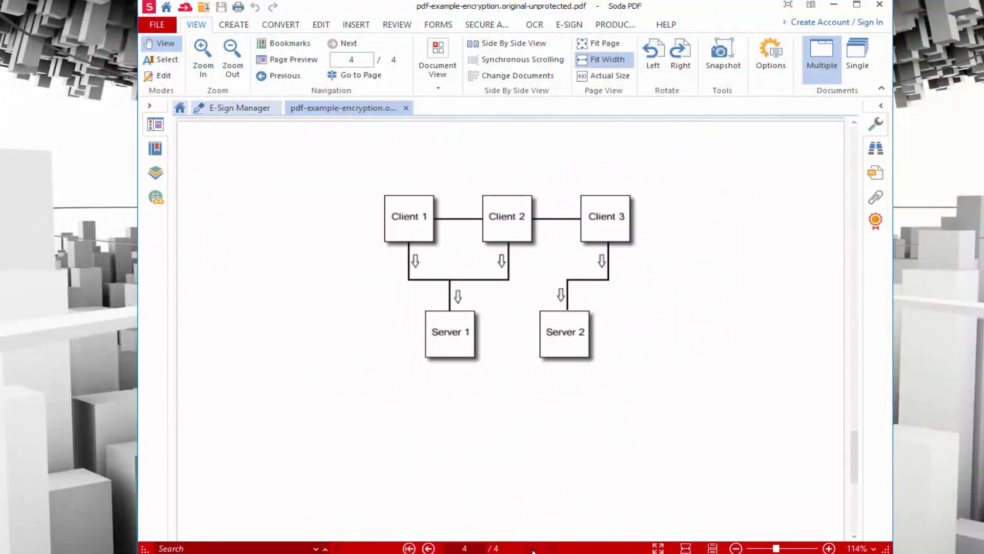
pyautogui.click(427, 548)
pyautogui.click(427, 548)
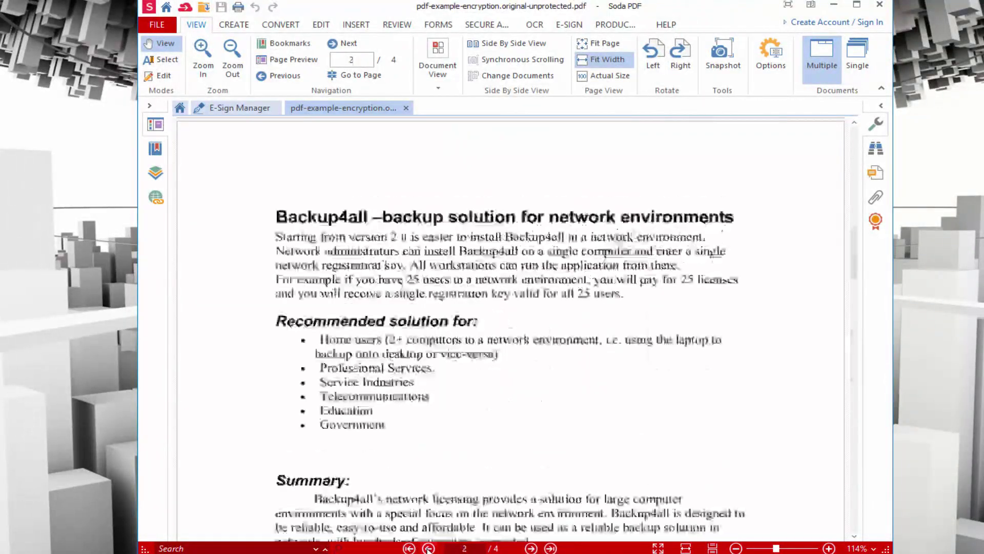
pyautogui.click(428, 548)
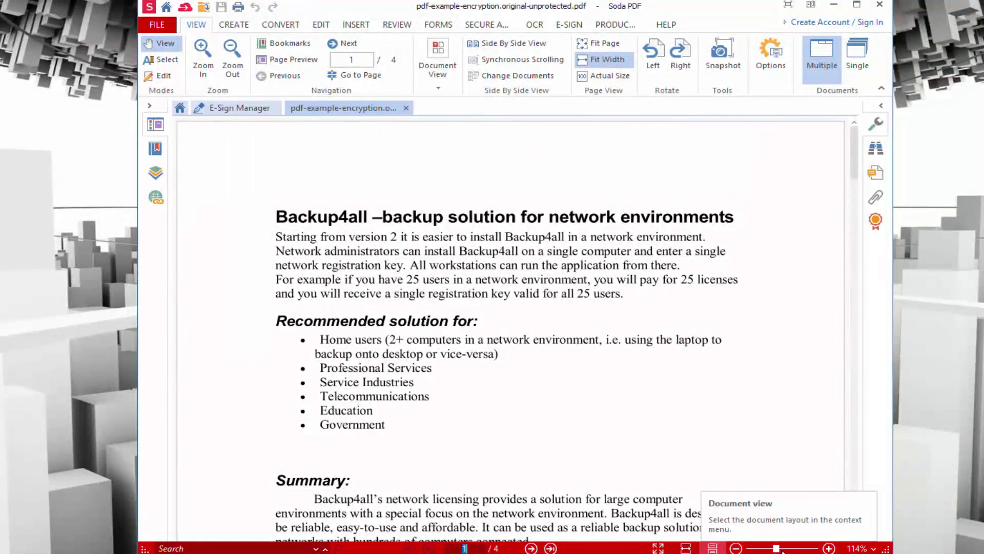
pyautogui.moveTo(776, 548); pyautogui.dragTo(769, 548)
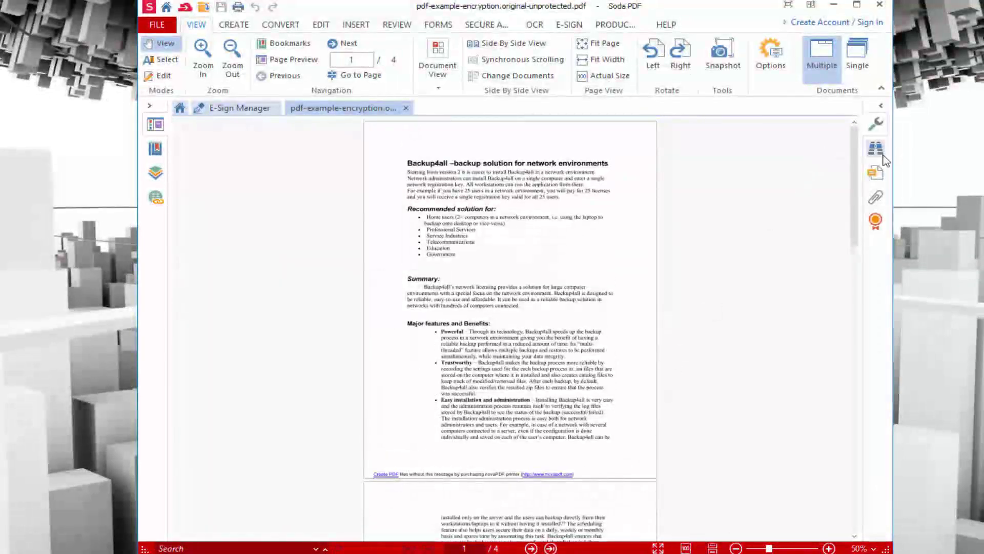
# Step: Search the PDF for 'education' and zoom the page to 87%
pyautogui.click(881, 156)
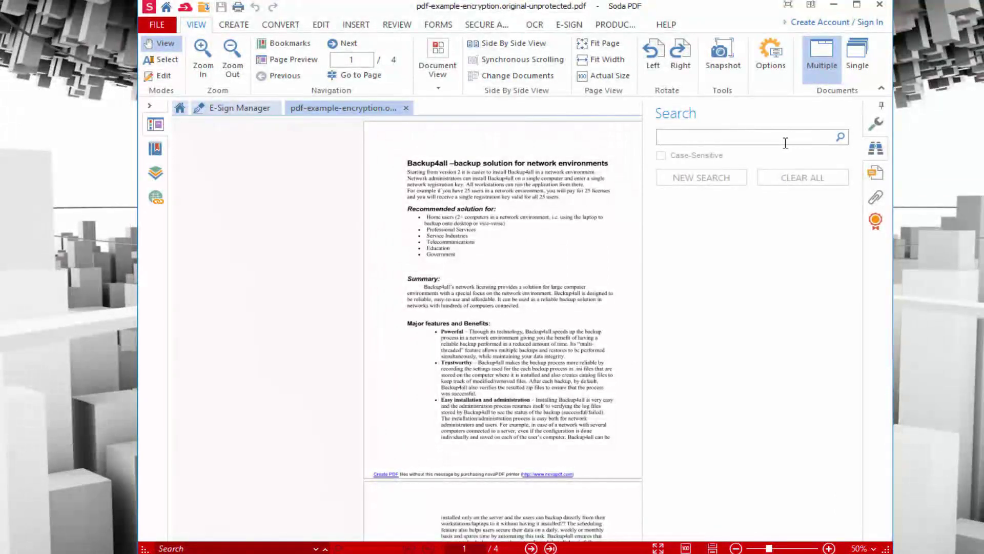
pyautogui.write('education')
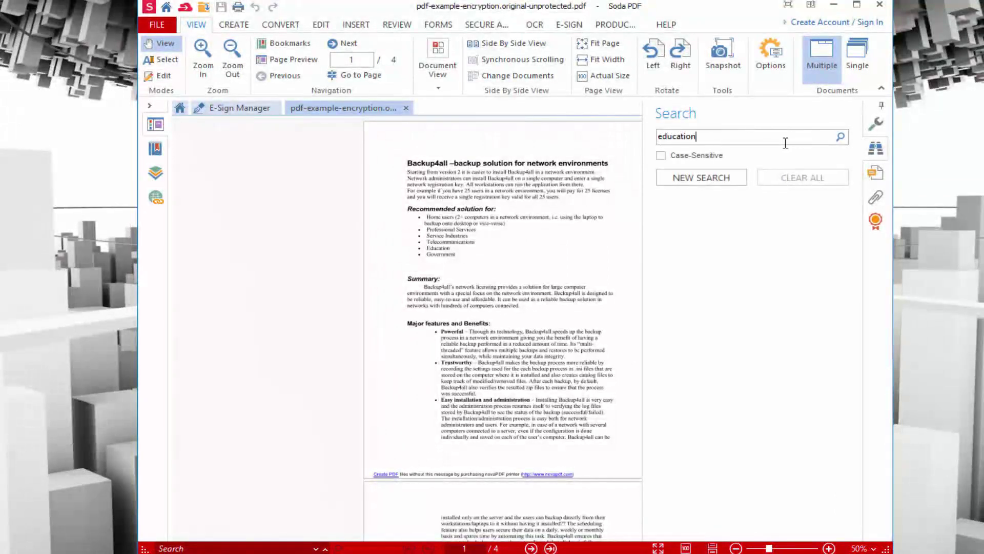
pyautogui.press('Return')
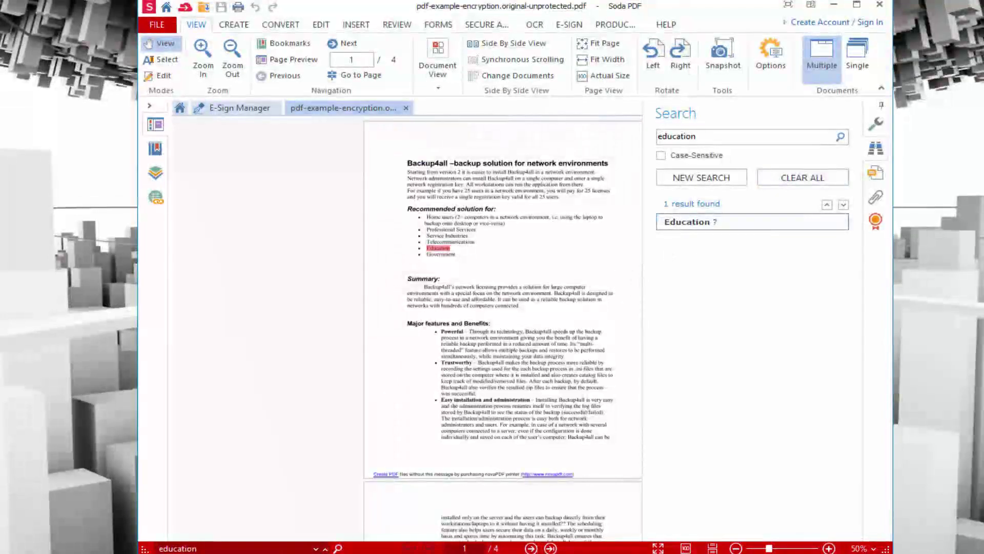
pyautogui.moveTo(769, 549); pyautogui.dragTo(775, 548)
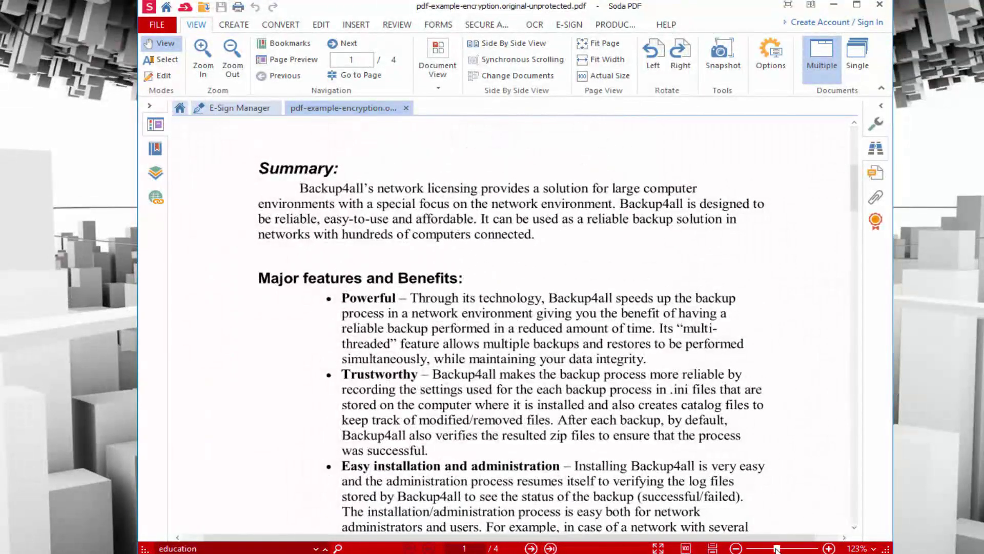
# Step: Open and close the Comments panel, then scroll the page down and back up
pyautogui.click(874, 176)
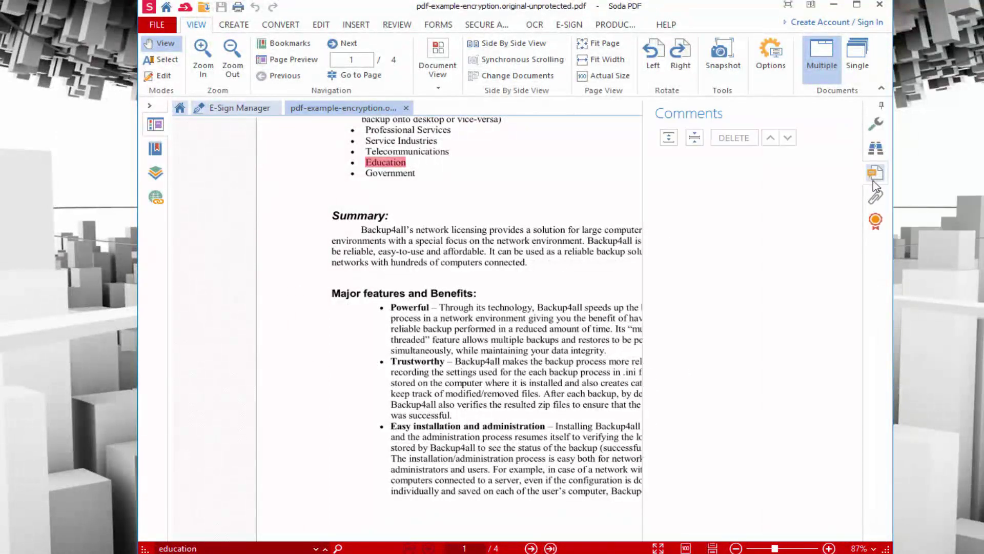
pyautogui.click(875, 174)
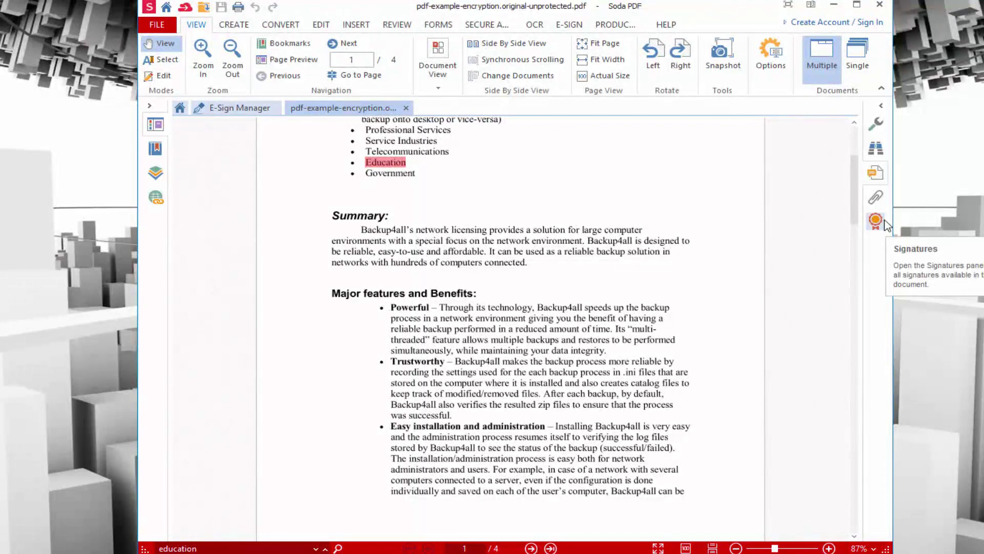
pyautogui.scroll(-15, 613, 332)
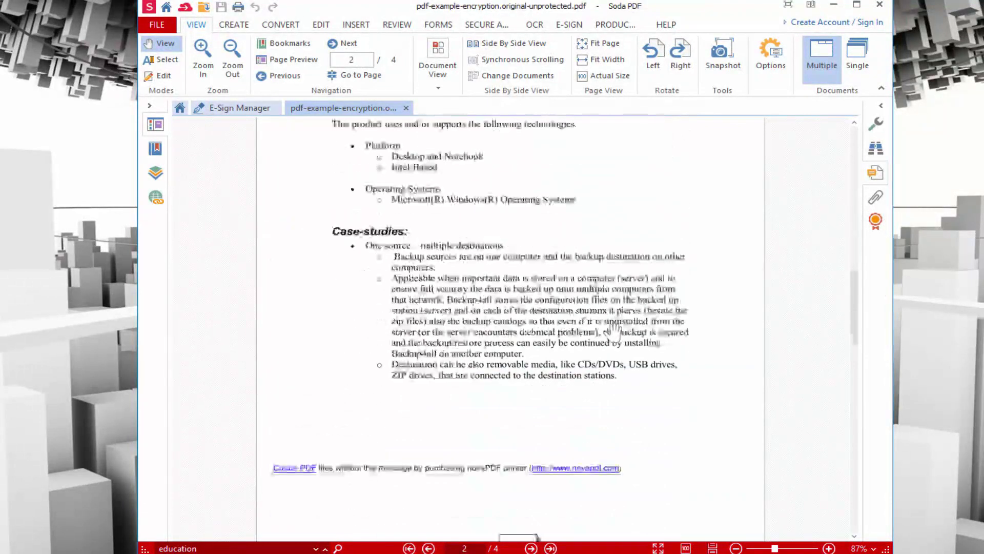
pyautogui.scroll(20, 614, 333)
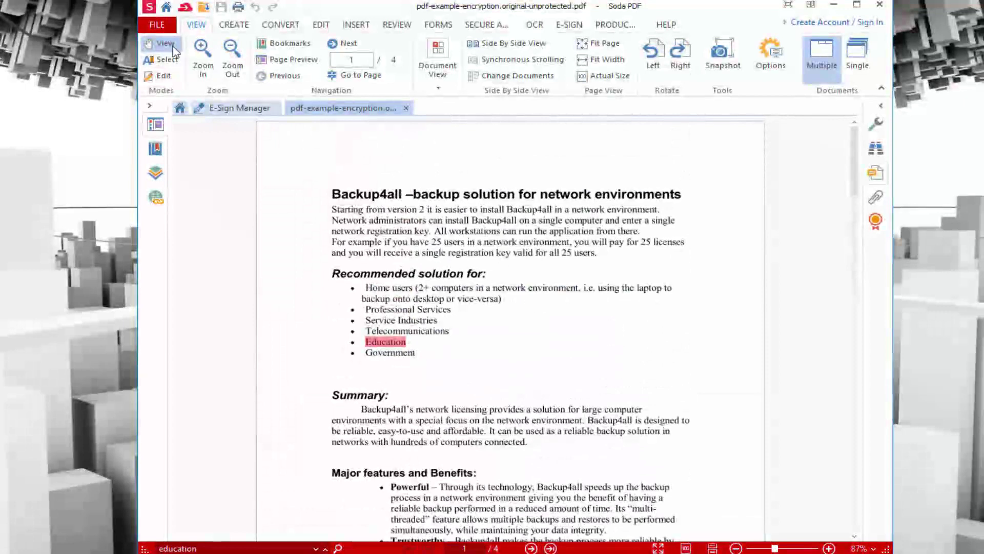
pyautogui.click(196, 24)
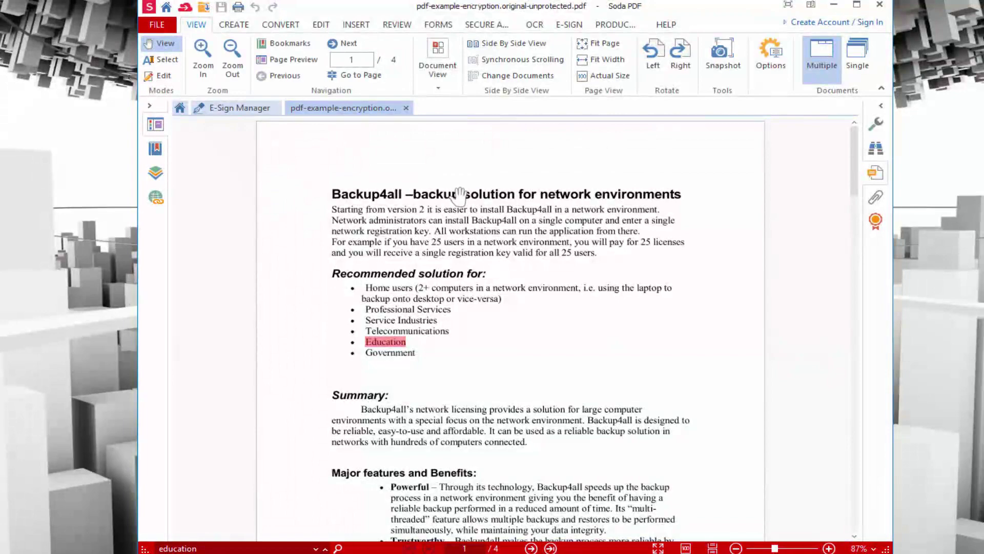
pyautogui.scroll(-10, 465, 323)
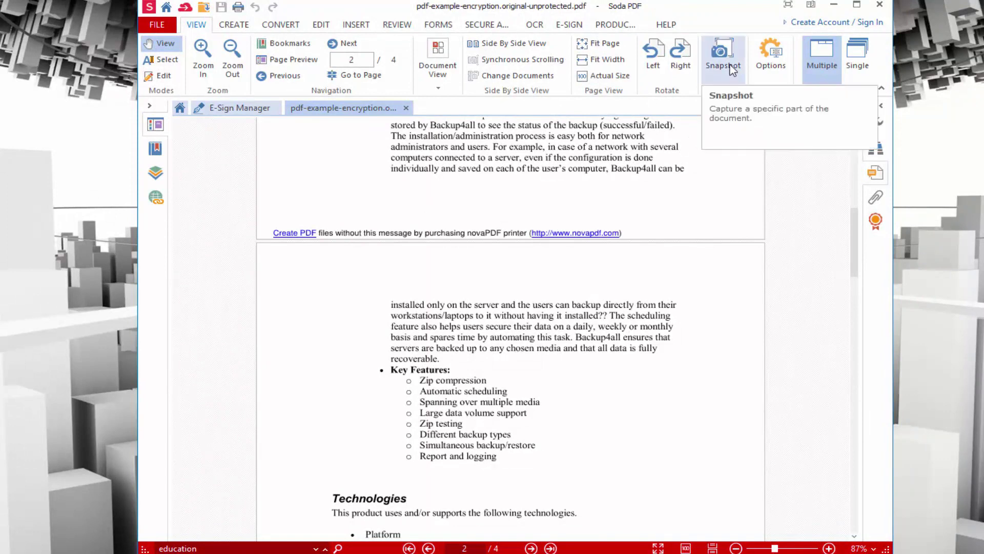
pyautogui.scroll(5, 642, 172)
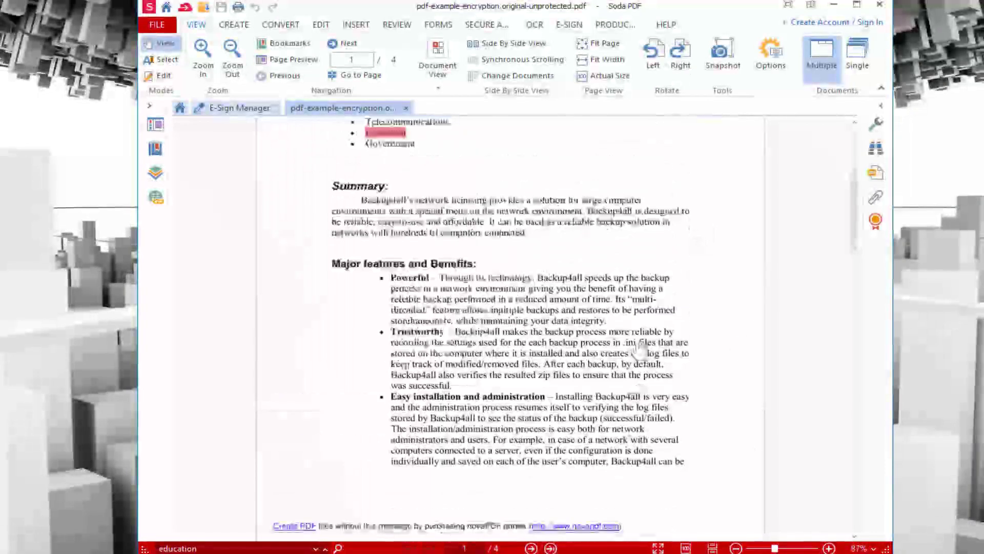
pyautogui.click(784, 74)
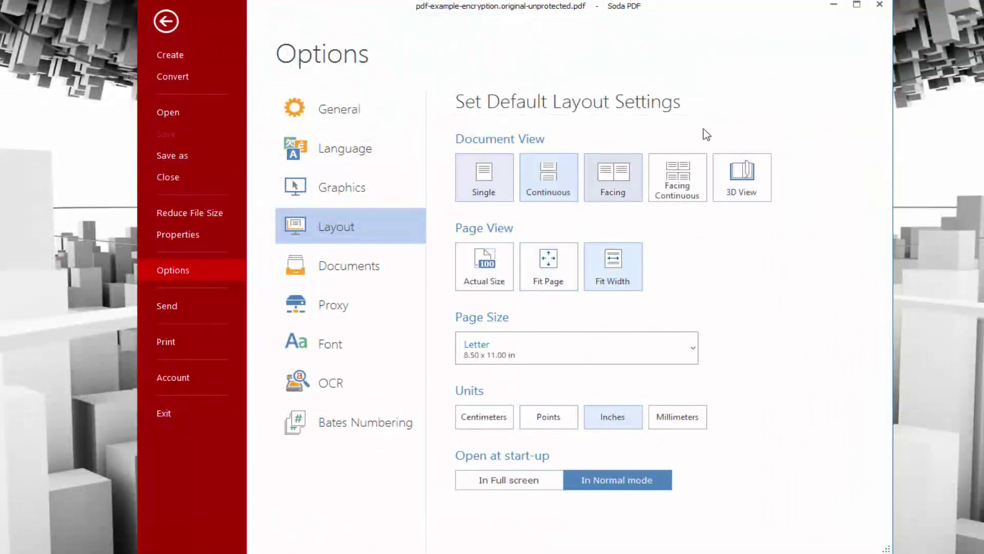
pyautogui.click(166, 22)
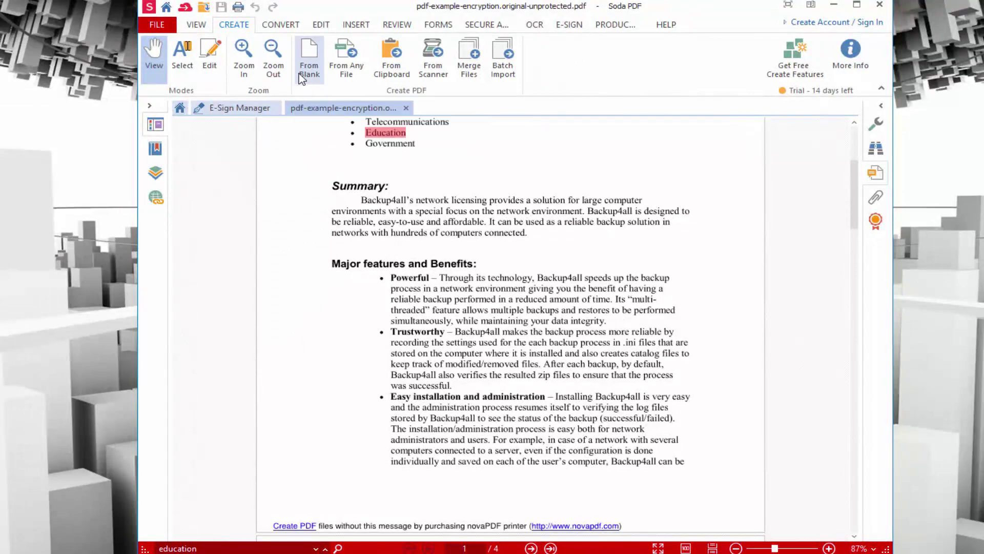
# Step: Create a new blank PDF and switch to editing its page content
pyautogui.click(308, 61)
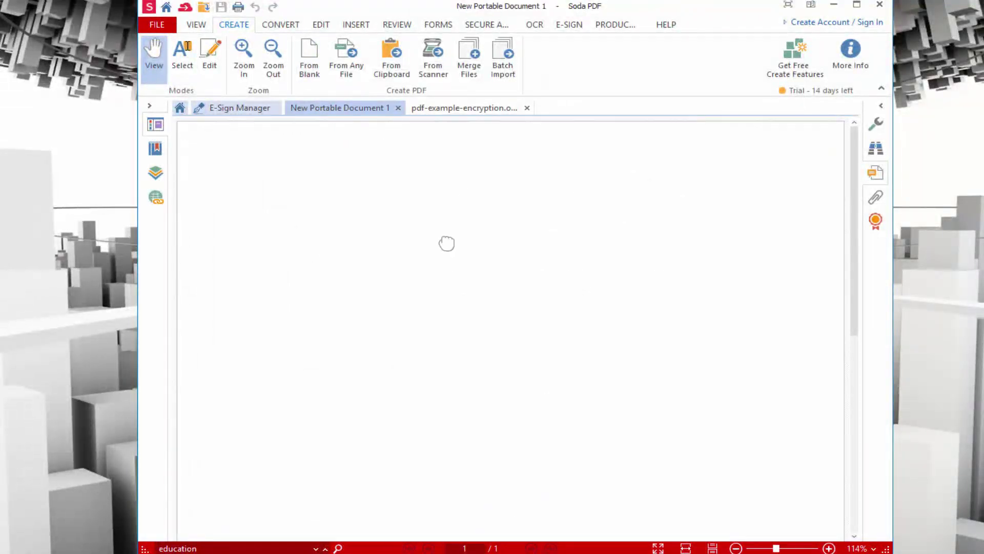
pyautogui.scroll(-3, 446, 243)
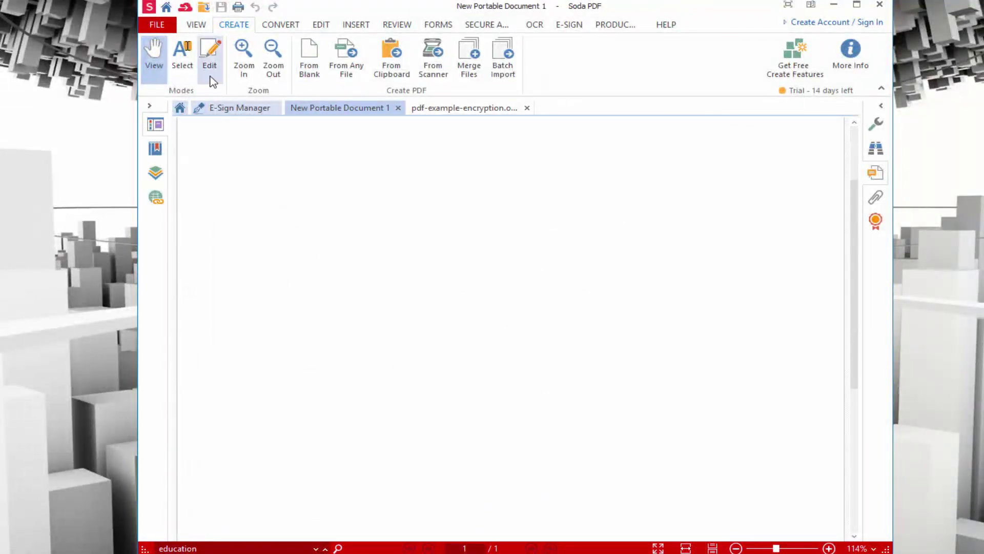
pyautogui.click(213, 81)
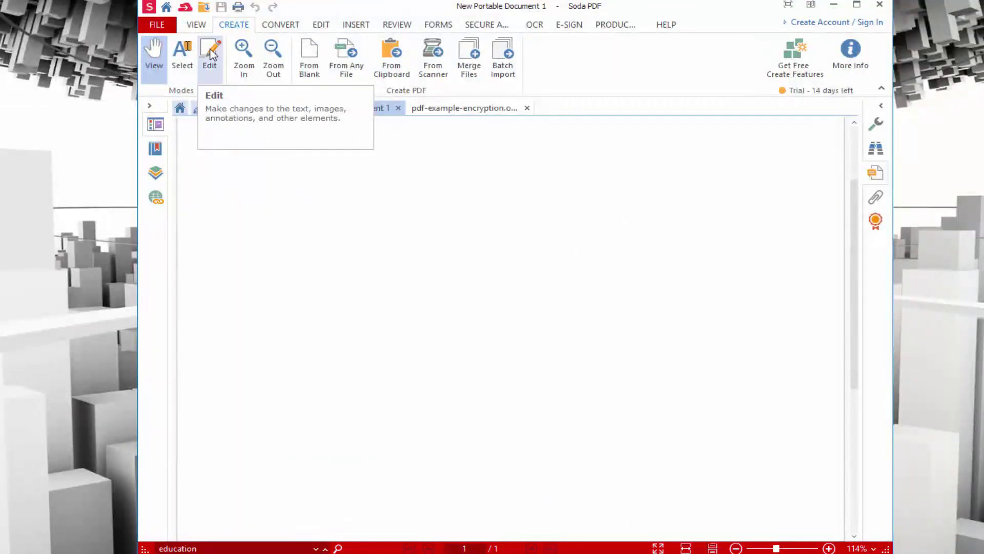
pyautogui.moveTo(297, 207); pyautogui.dragTo(450, 281)
pyautogui.scroll(3, 303, 152)
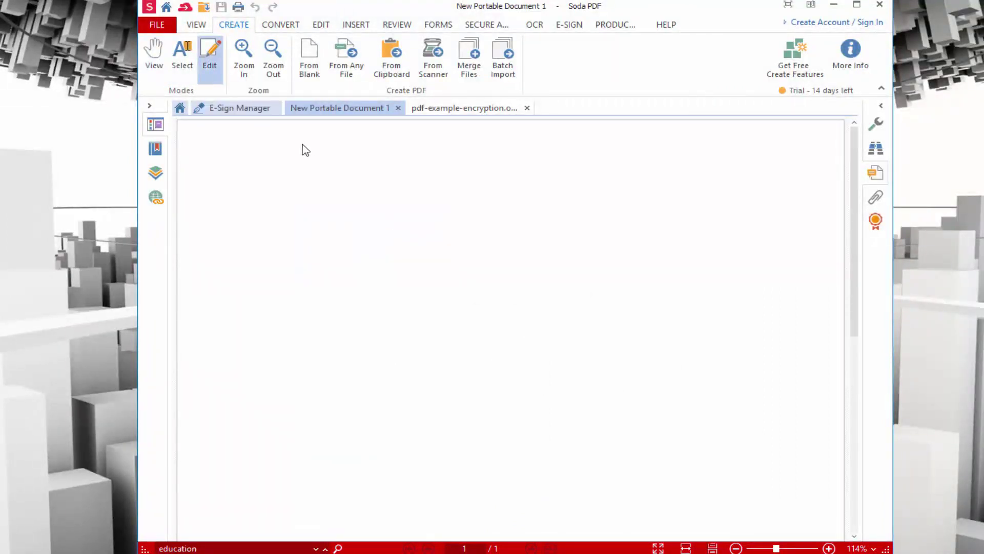
# Step: Add a text box reading 'test' near the top of the page
pyautogui.rightClick(318, 164)
pyautogui.click(302, 151)
pyautogui.rightClick(317, 164)
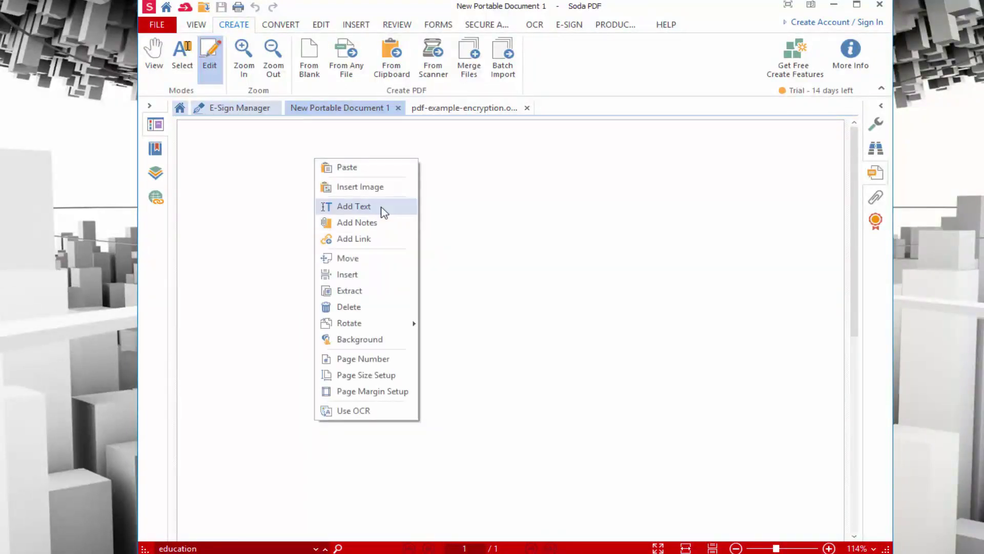
pyautogui.click(384, 212)
pyautogui.write('t')
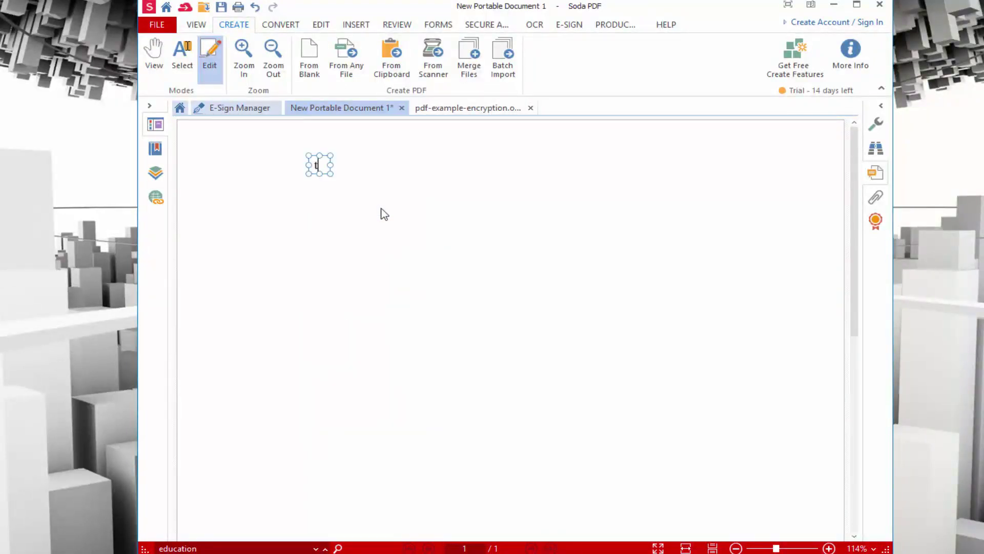
pyautogui.write('est')
pyautogui.click(365, 200)
# Step: Add a second text box mid-page reading 'A custom PDF file'
pyautogui.rightClick(365, 198)
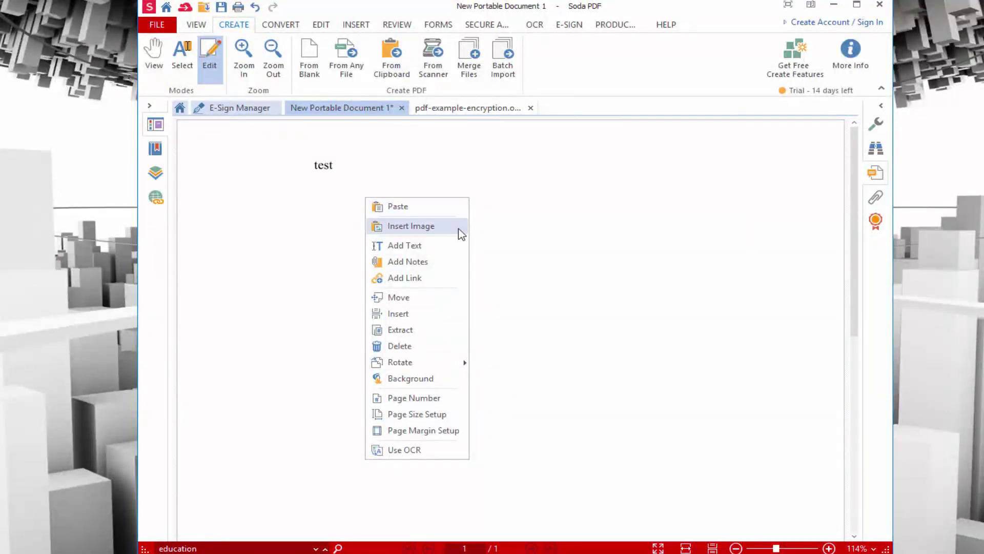
pyautogui.click(609, 413)
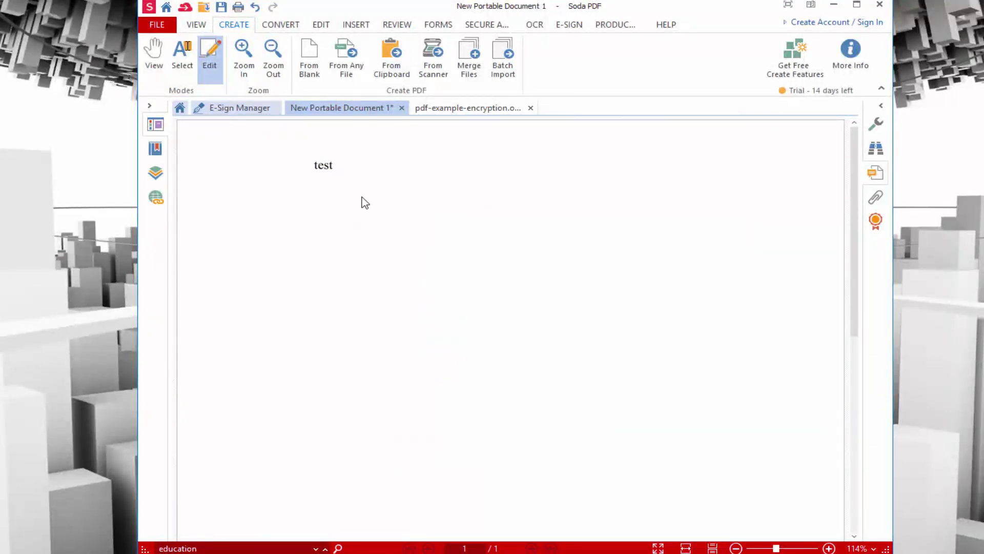
pyautogui.rightClick(473, 354)
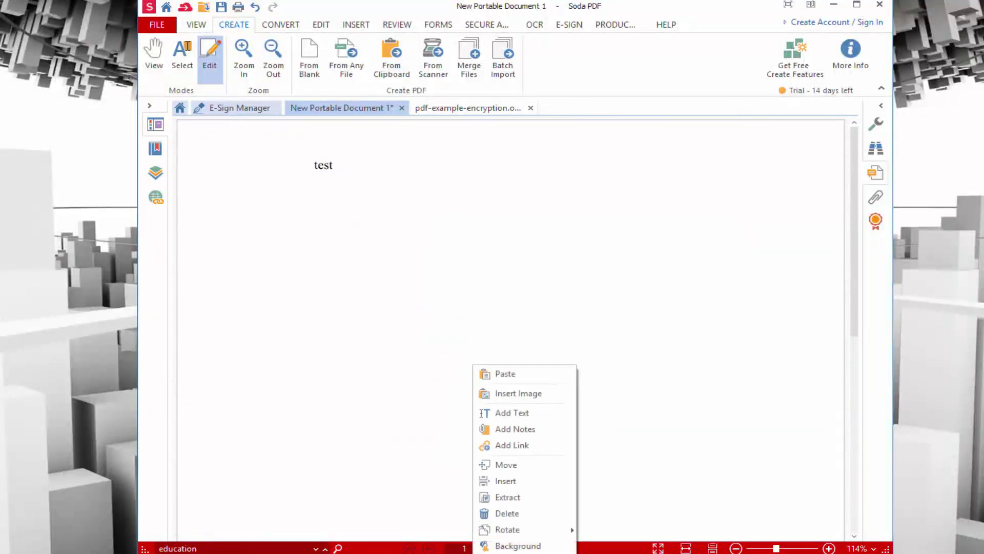
pyautogui.click(568, 292)
pyautogui.rightClick(373, 250)
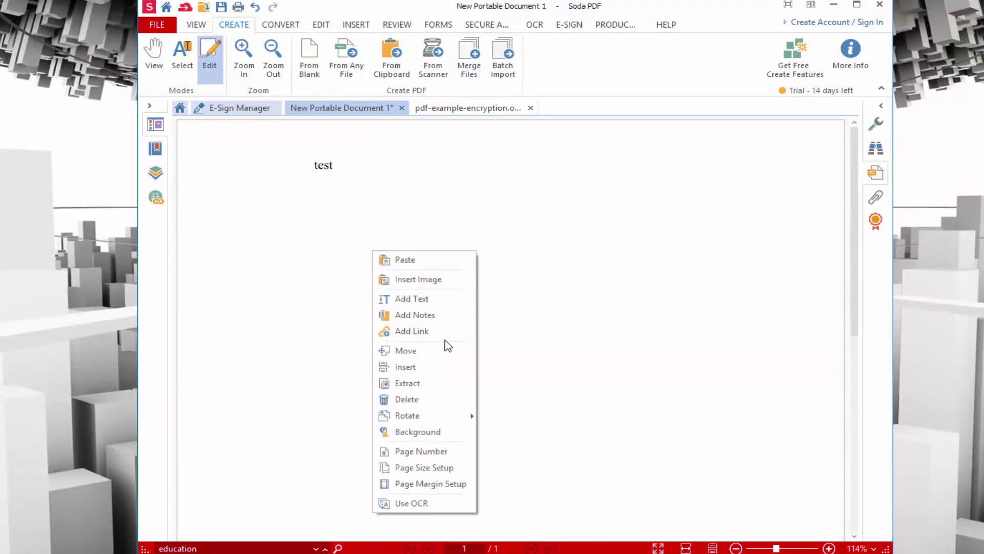
pyautogui.click(435, 299)
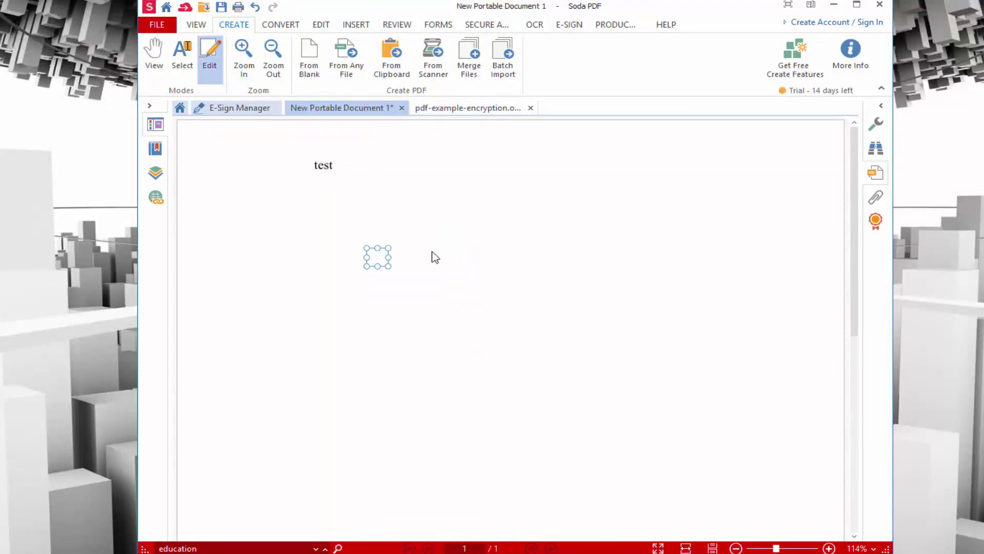
pyautogui.write('A custom PDF')
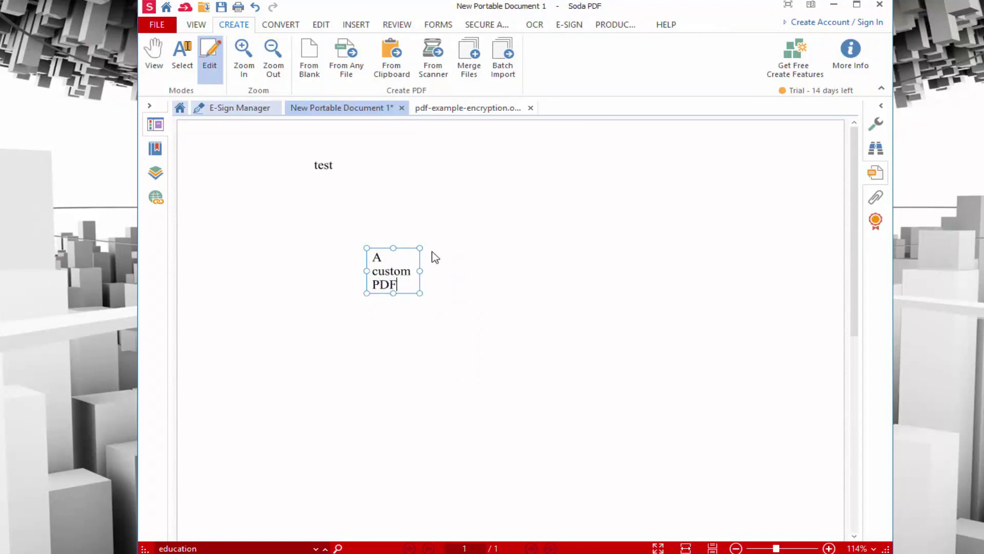
pyautogui.write(' file')
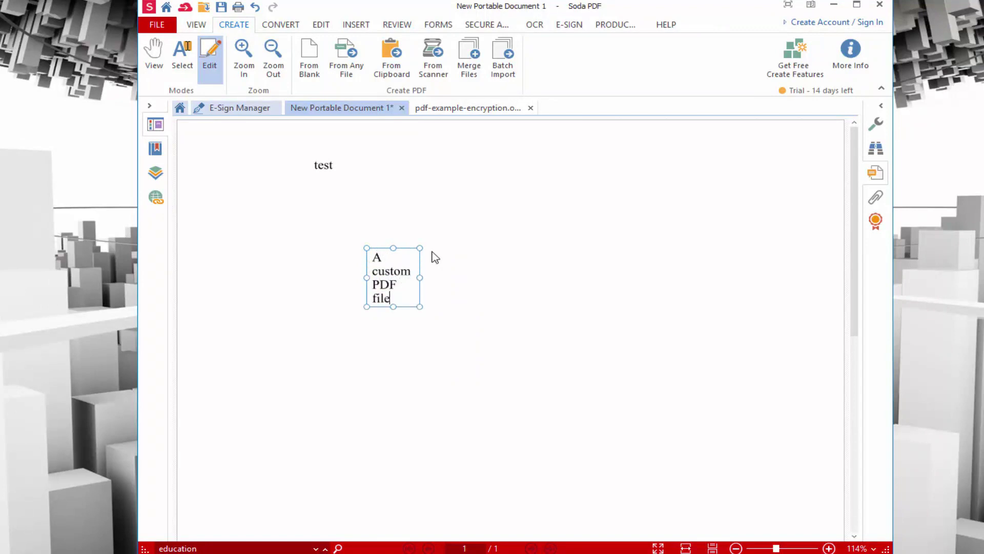
# Step: Rotate the 'A custom PDF file' text clockwise and widen its box to fit one line
pyautogui.moveTo(435, 257); pyautogui.dragTo(503, 334)
pyautogui.click(540, 391)
pyautogui.click(448, 283)
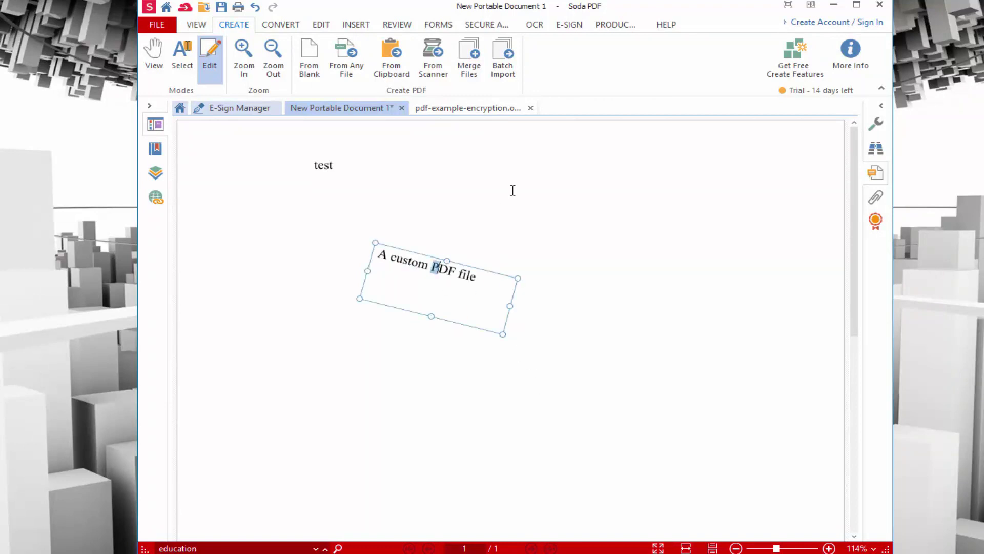
pyautogui.click(538, 205)
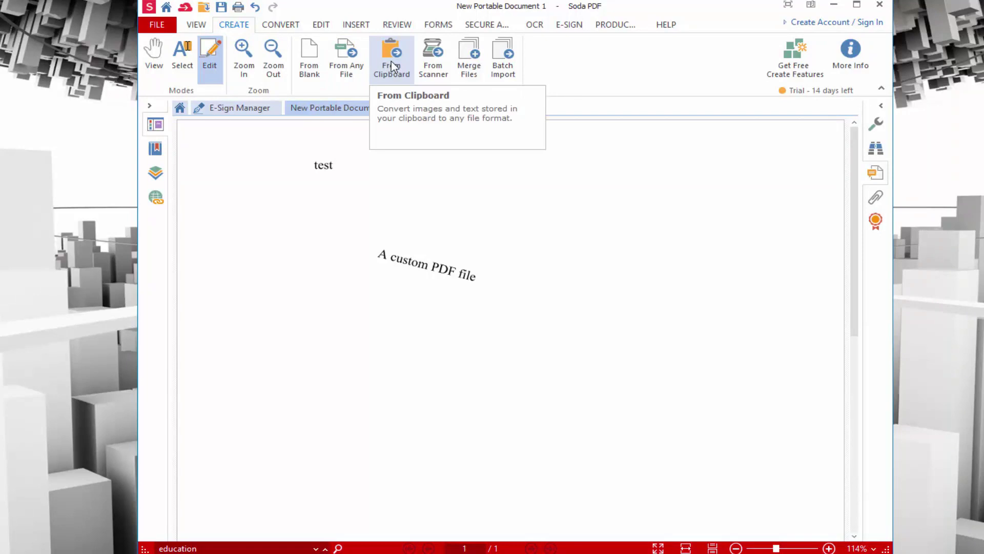
# Step: In Word, duplicate the THIS IS A TEST line to nine lines, select them all, and minimize Word
pyautogui.hotkey('alt', 'Tab')
pyautogui.click(426, 295)
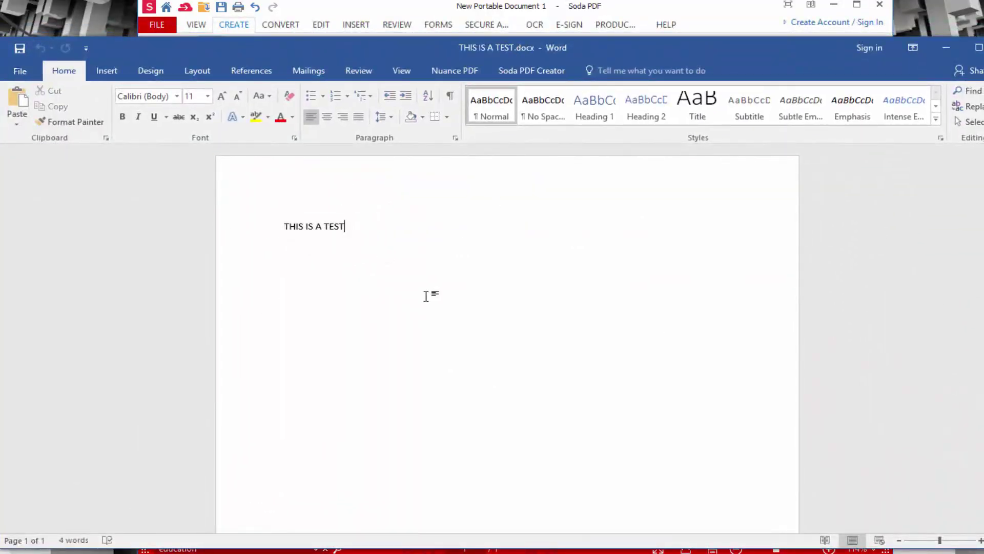
pyautogui.click(198, 211)
pyautogui.hotkey('ctrl', 'c')
pyautogui.hotkey('ctrl', 'v')
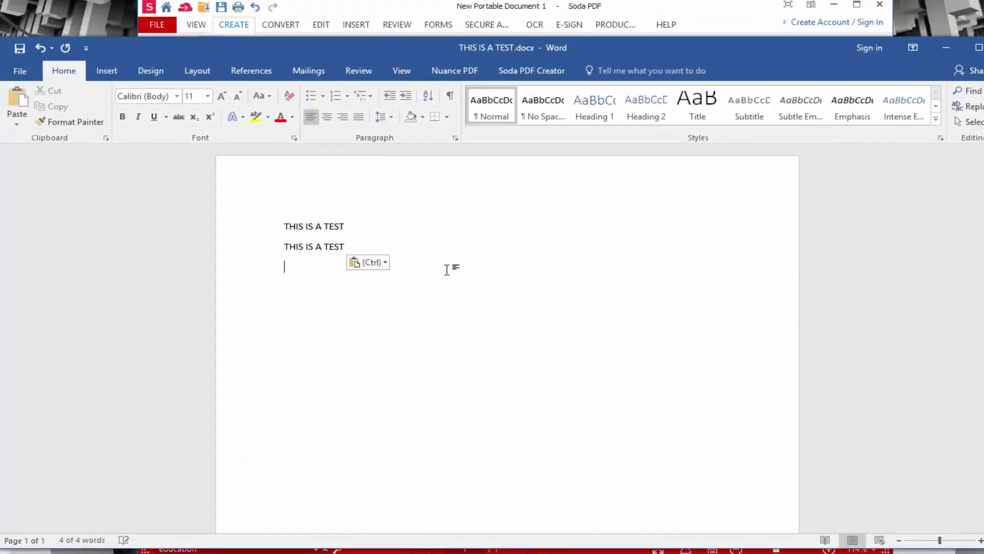
pyautogui.hotkey('ctrl', 'v')
pyautogui.hotkey('ctrl', 'v')
pyautogui.hotkey('ctrl', 'v')
pyautogui.hotkey('ctrl', 'v')
pyautogui.hotkey('ctrl', 'v')
pyautogui.hotkey('ctrl', 'v')
pyautogui.hotkey('ctrl', 'v')
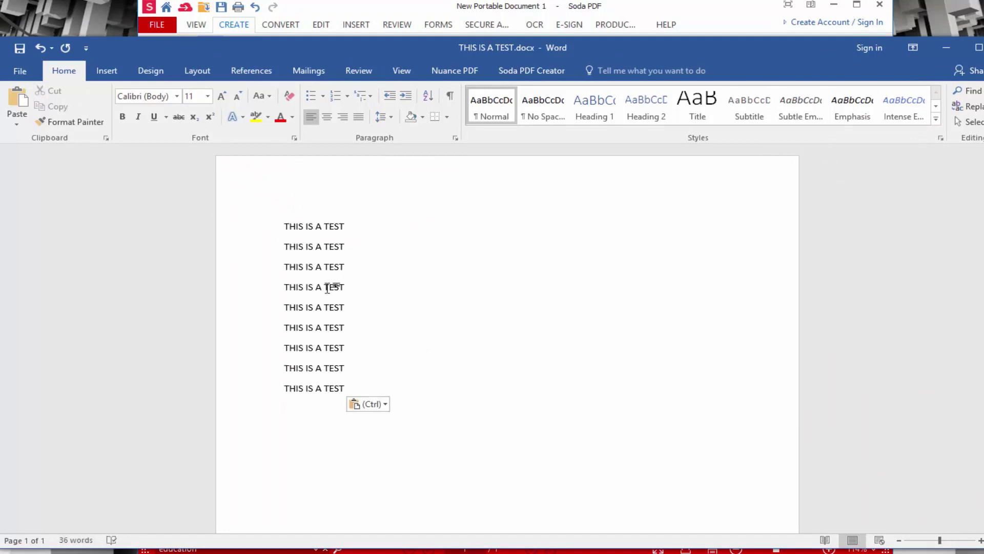
pyautogui.hotkey('ctrl', 'a')
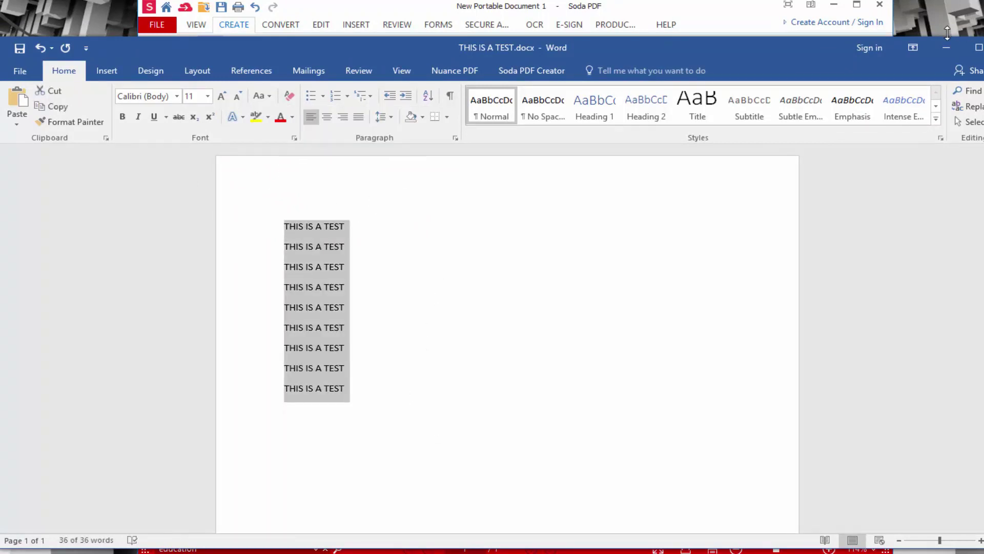
pyautogui.click(946, 47)
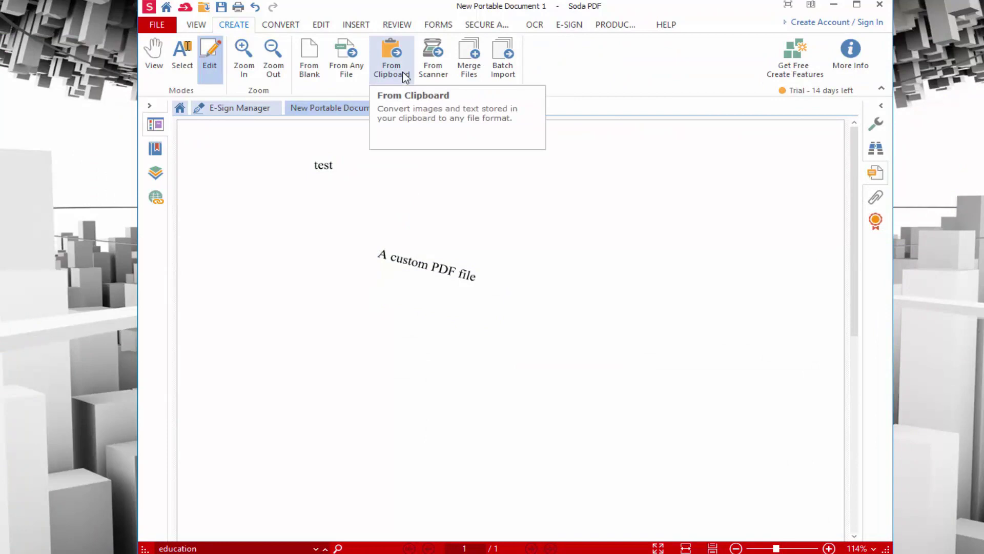
# Step: Create New Portable Document 2 from the clipboard's nine THIS IS A TEST lines
pyautogui.click(405, 77)
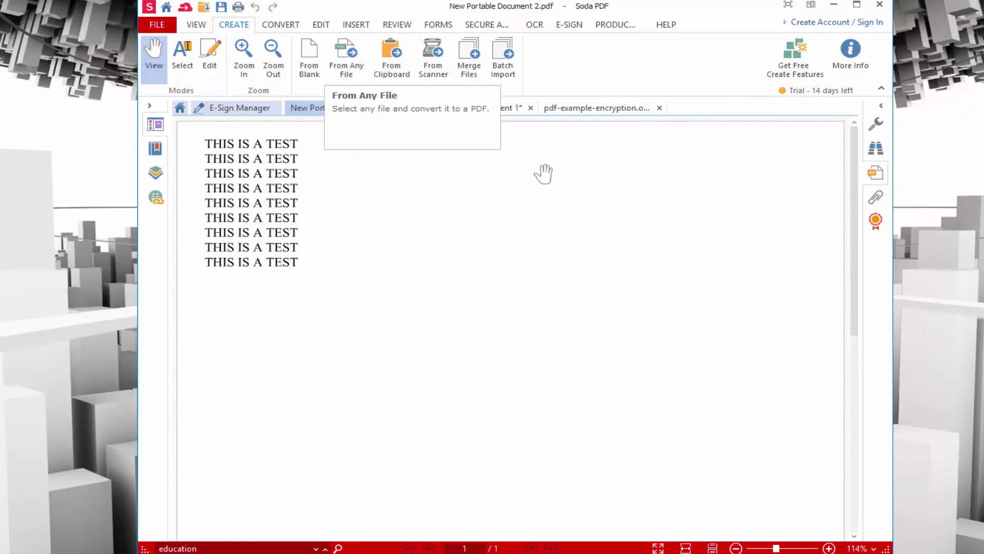
# Step: Convert New Portable Document 1 to New Portable Document 1.docx, then close and minimize Word
pyautogui.click(278, 26)
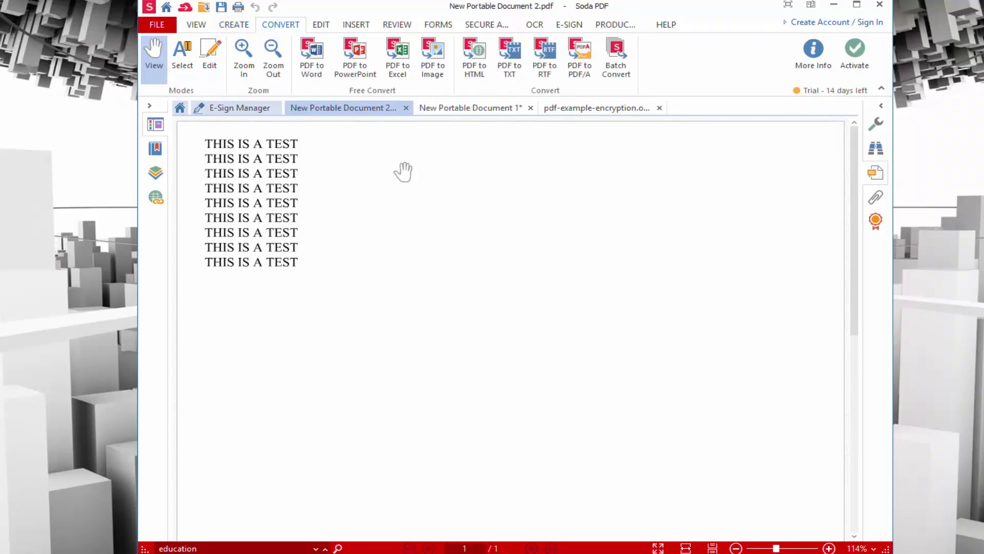
pyautogui.click(508, 108)
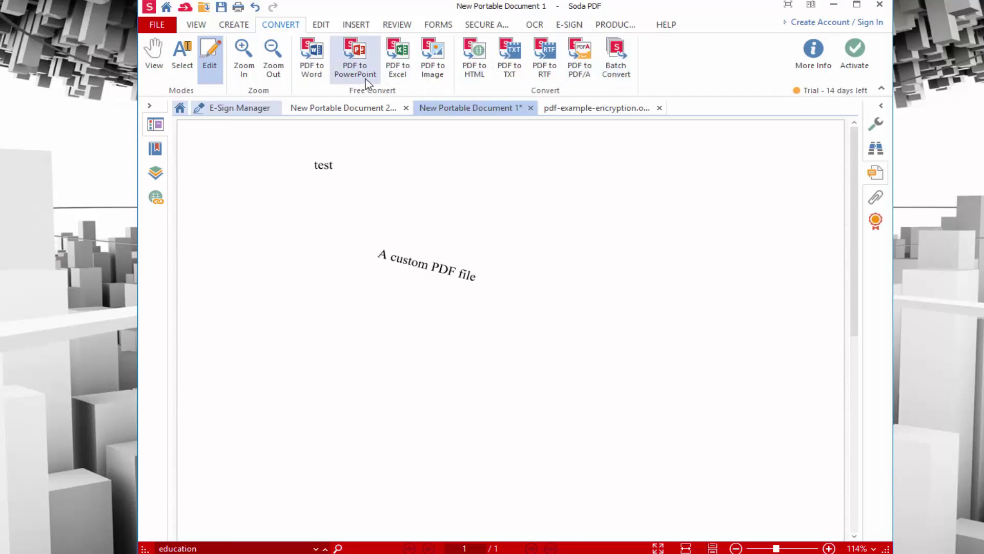
pyautogui.click(326, 76)
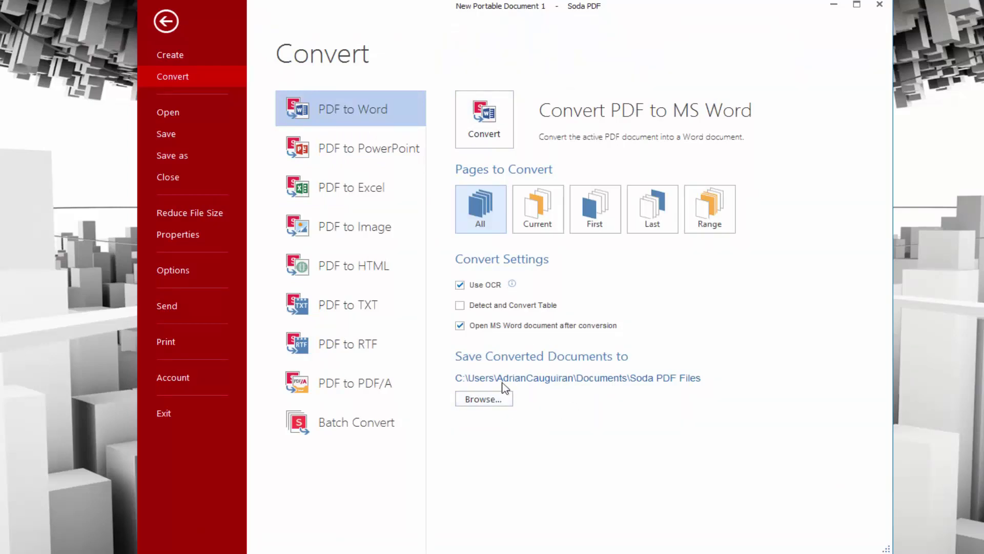
pyautogui.click(484, 128)
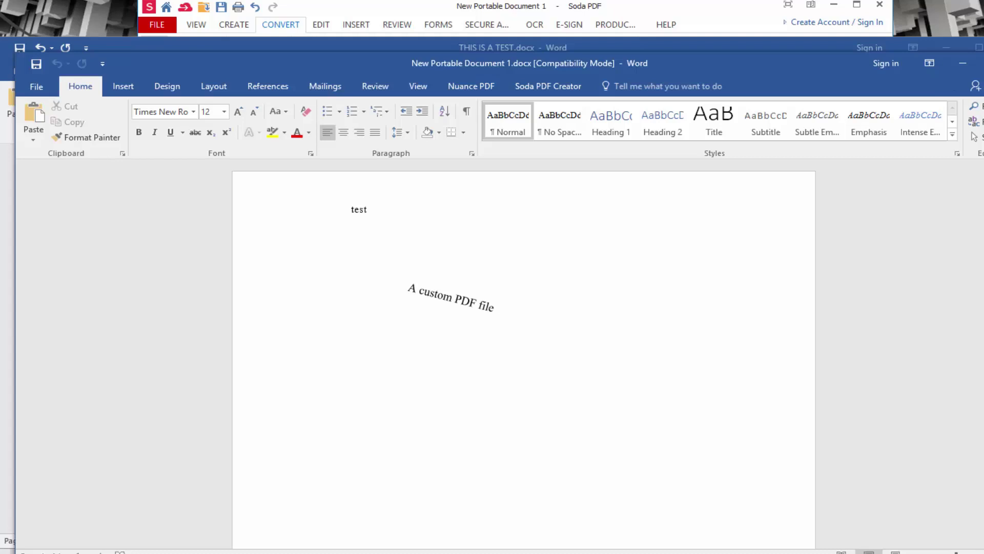
pyautogui.click(962, 63)
pyautogui.hotkey('ctrl', 'a')
pyautogui.click(946, 47)
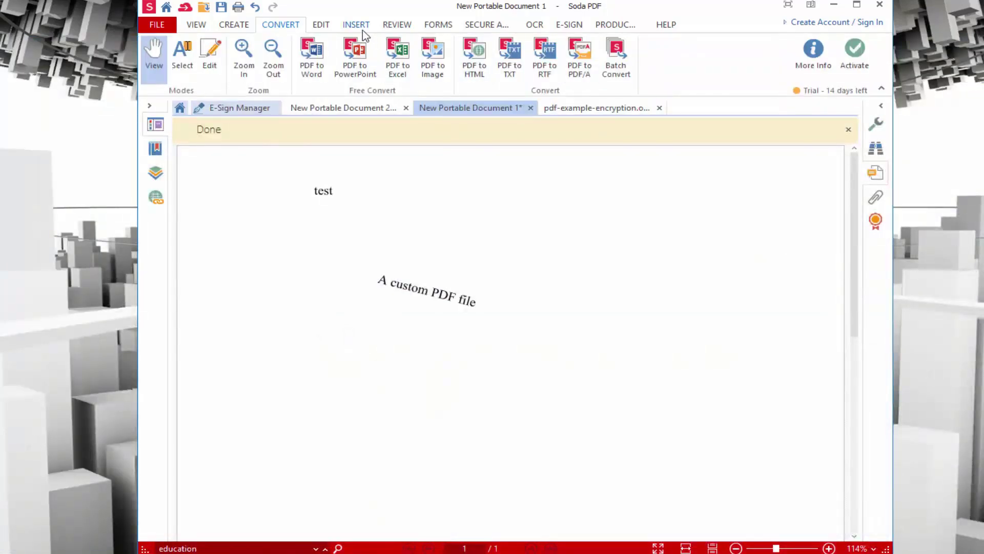
# Step: Restyle the word 'test' in New Portable Document 1 as bold 22 pt Agency FB
pyautogui.click(328, 27)
pyautogui.click(332, 190)
pyautogui.doubleClick(332, 188)
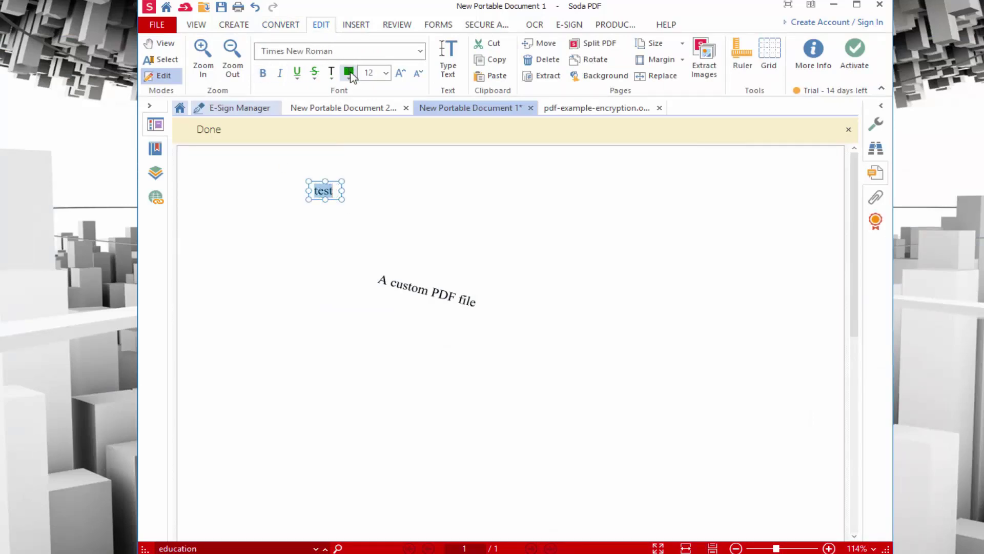
pyautogui.click(313, 51)
pyautogui.click(310, 112)
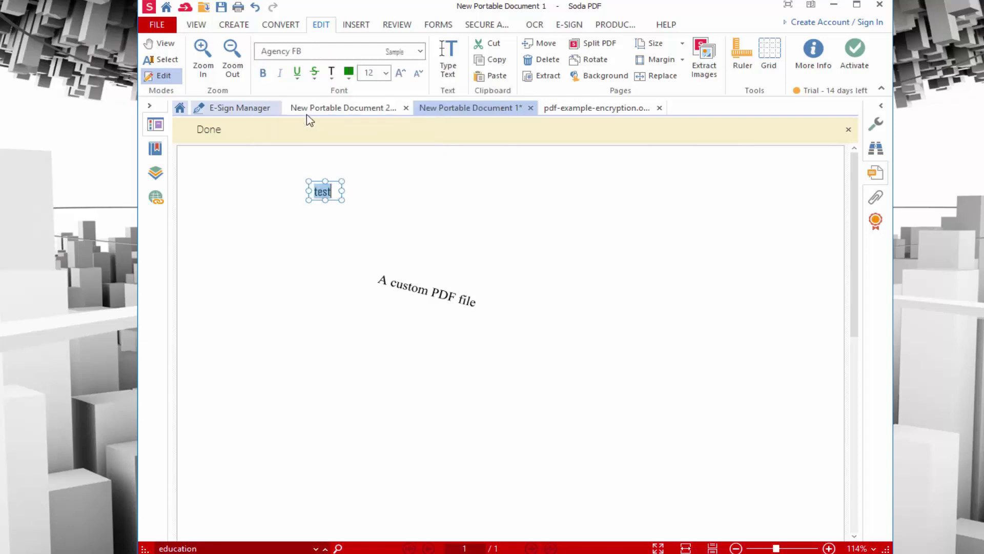
pyautogui.click(262, 72)
pyautogui.click(385, 73)
pyautogui.click(379, 203)
pyautogui.click(405, 223)
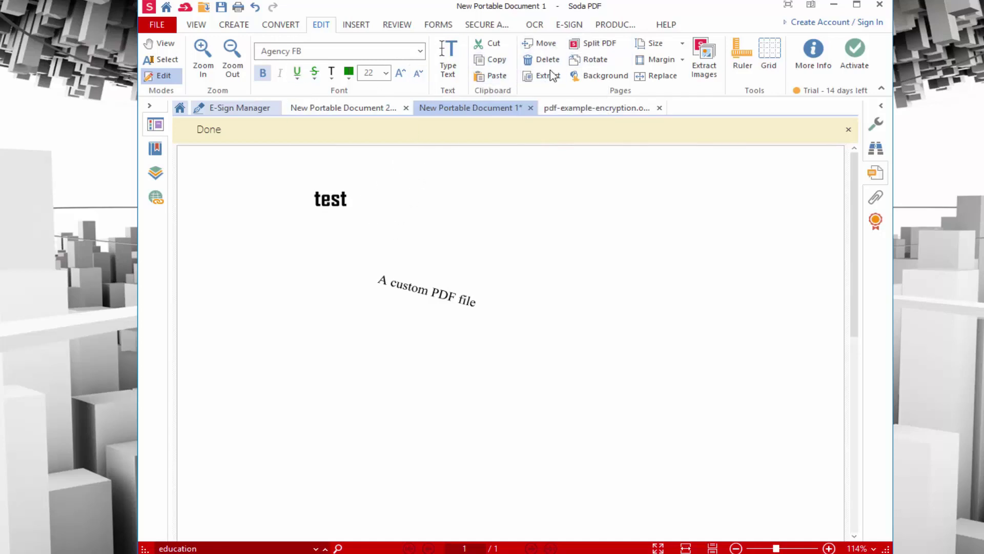
pyautogui.click(462, 298)
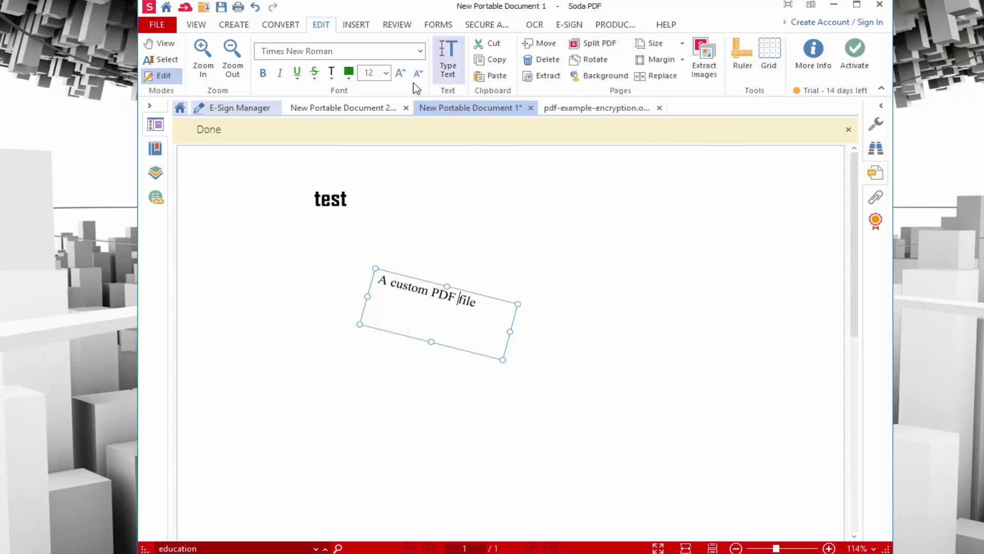
# Step: Switch to the pdf-example-encryption sample and split it into 6-page files in Downloads
pyautogui.click(585, 106)
pyautogui.scroll(4, 594, 226)
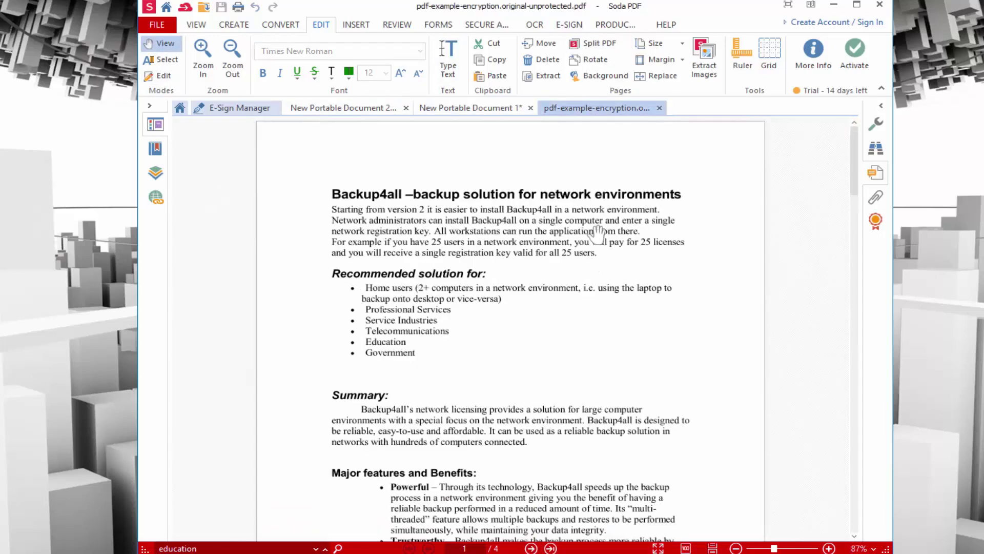
pyautogui.scroll(-1, 599, 223)
pyautogui.click(600, 44)
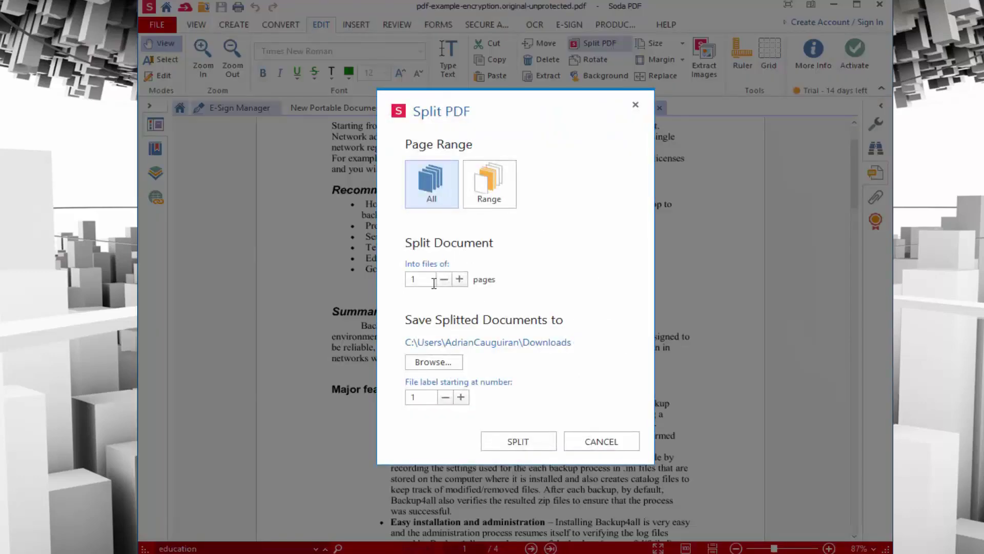
pyautogui.click(465, 281)
pyautogui.click(464, 281)
pyautogui.click(444, 281)
pyautogui.click(460, 279)
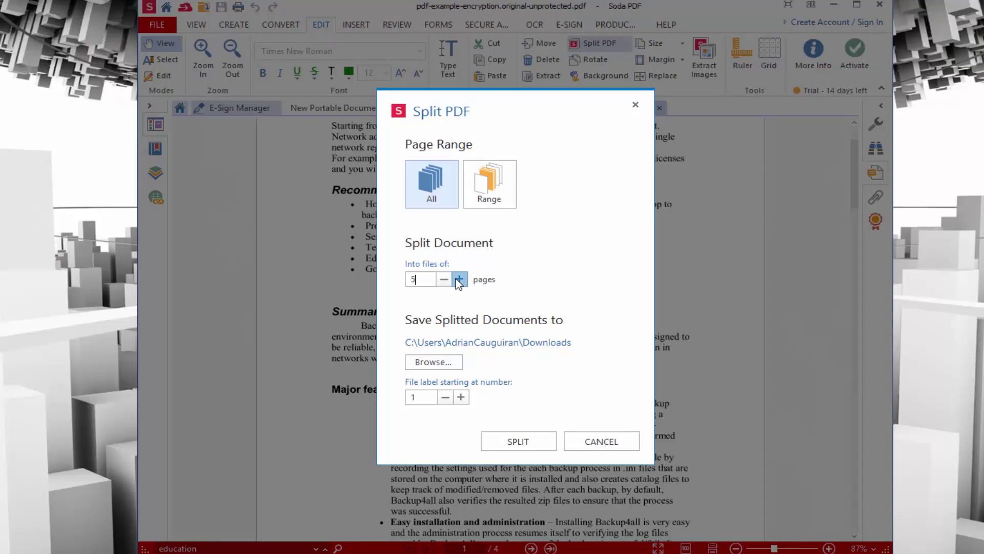
pyautogui.click(535, 442)
pyautogui.scroll(-15, 334, 166)
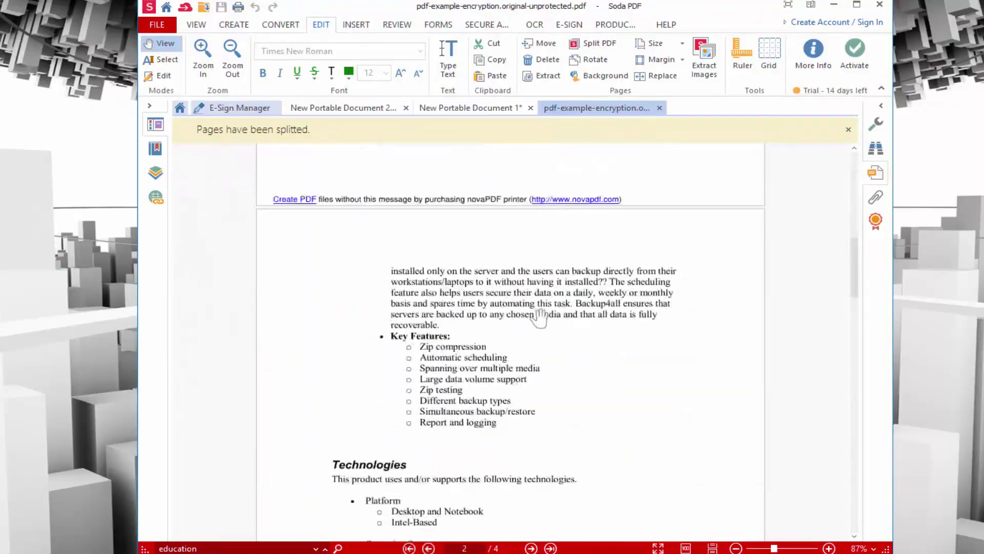
pyautogui.scroll(1, 513, 307)
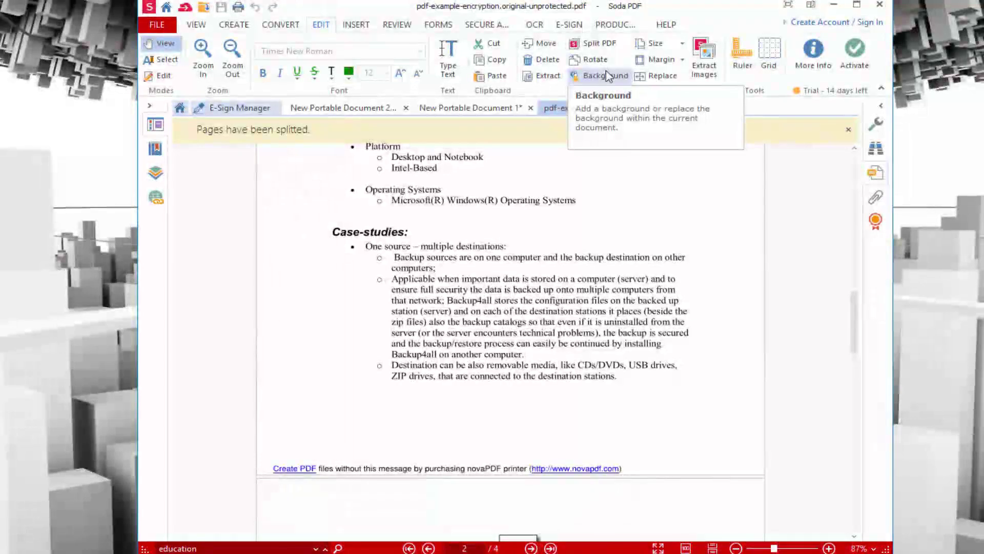
# Step: Open and close the page Size and Margin presets without changing anything
pyautogui.click(672, 51)
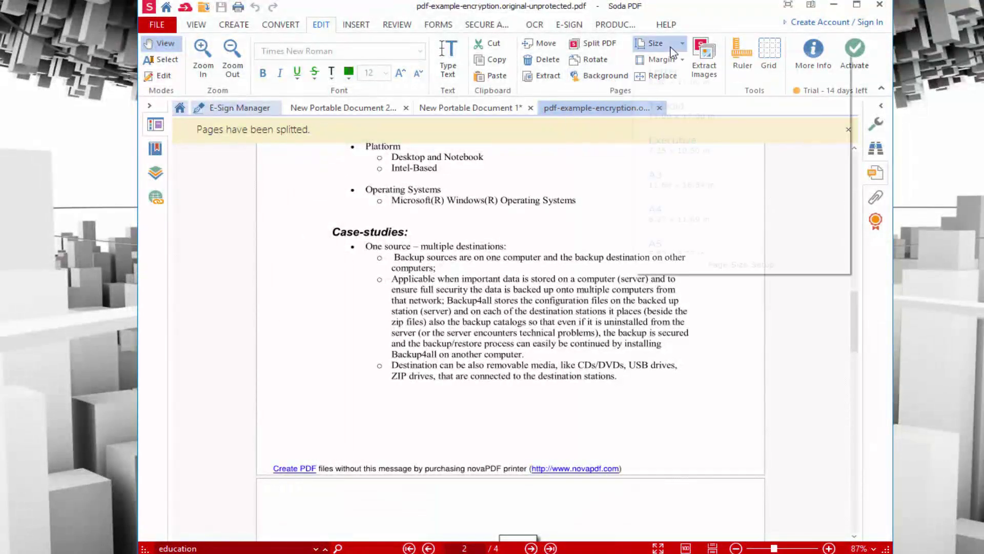
pyautogui.click(669, 77)
pyautogui.click(672, 61)
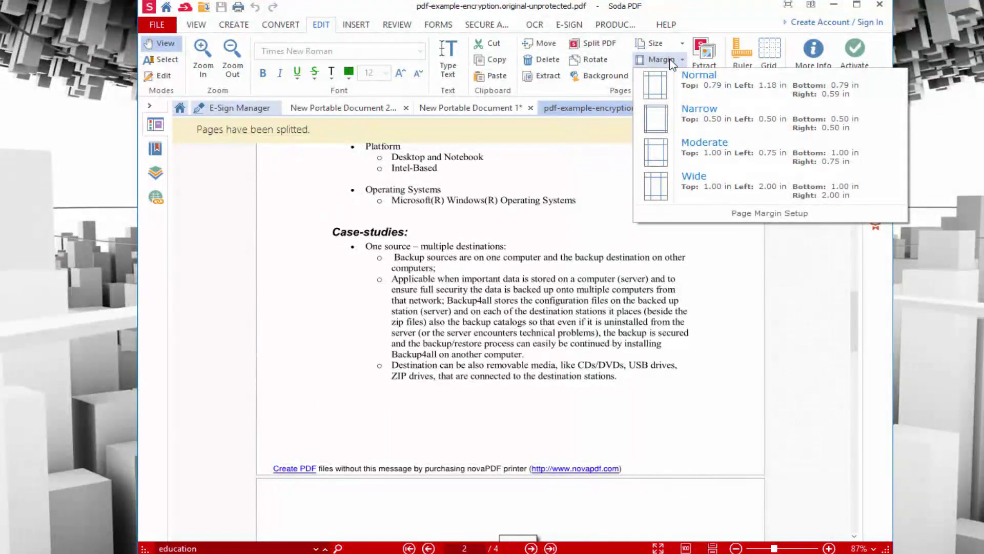
pyautogui.click(672, 61)
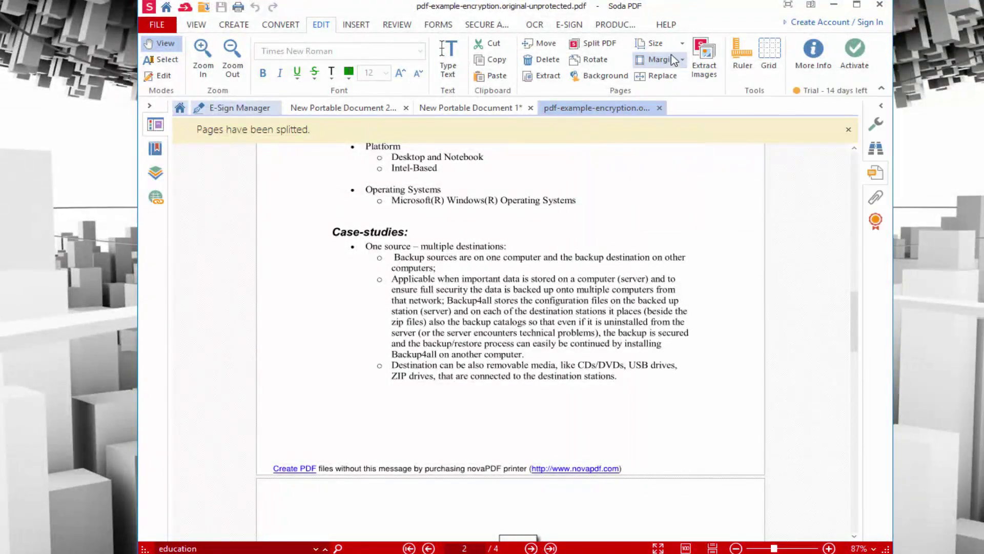
# Step: Extract images from the current page as PNG, reopening the settings after none are found
pyautogui.click(697, 75)
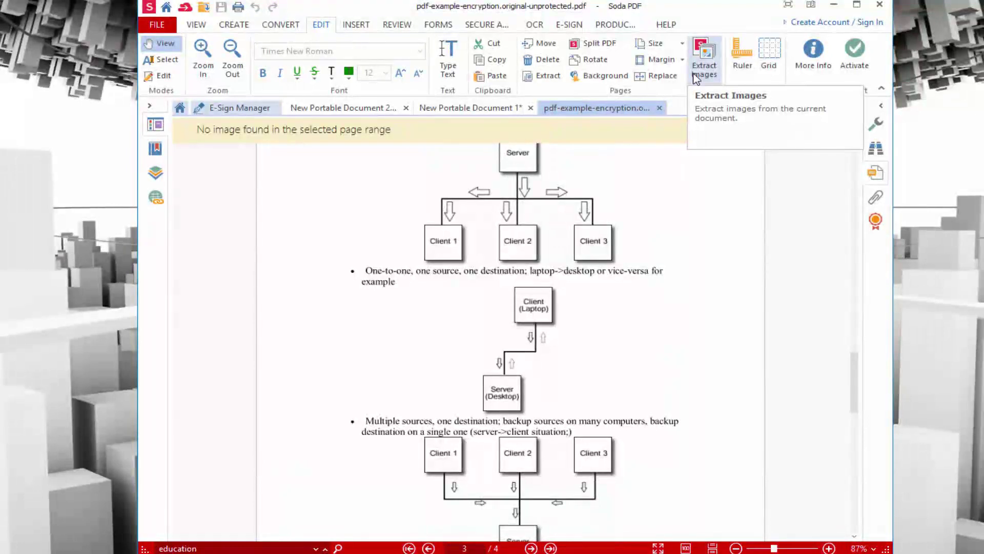
pyautogui.scroll(1, 517, 329)
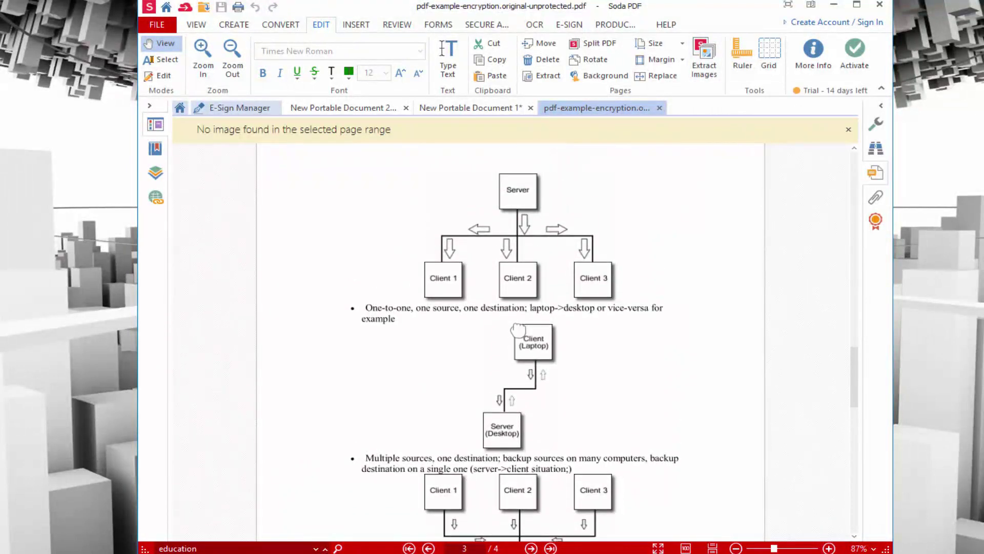
pyautogui.click(705, 61)
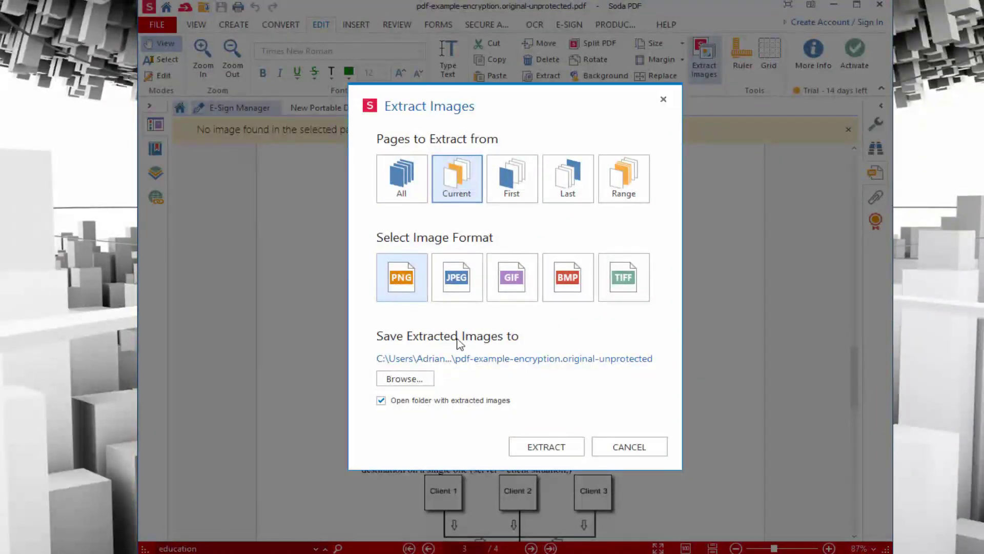
# Step: Extract page 3's images as PNG, review Page_3_Image_1.png to Page_3_Image_3.png, then close the folder
pyautogui.click(533, 447)
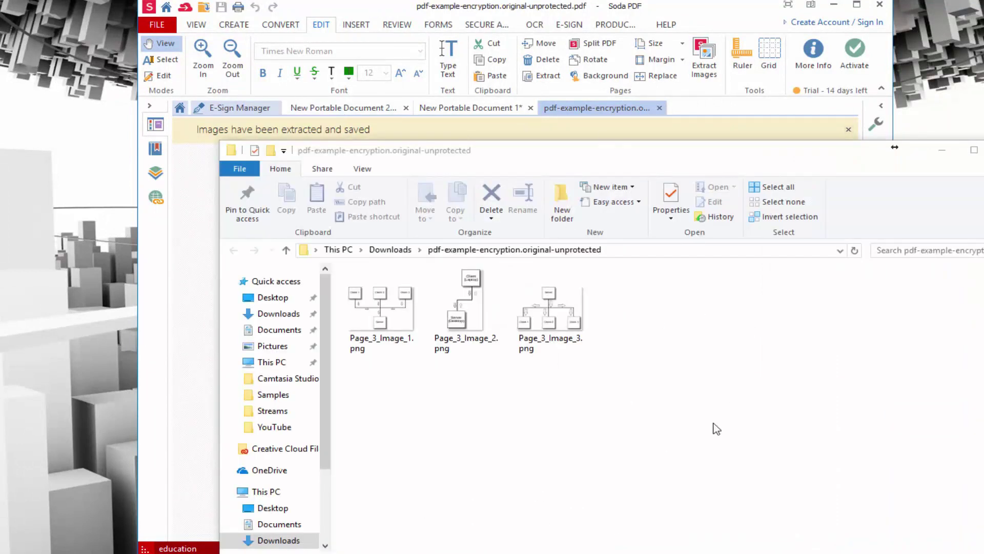
pyautogui.moveTo(684, 457); pyautogui.dragTo(345, 267)
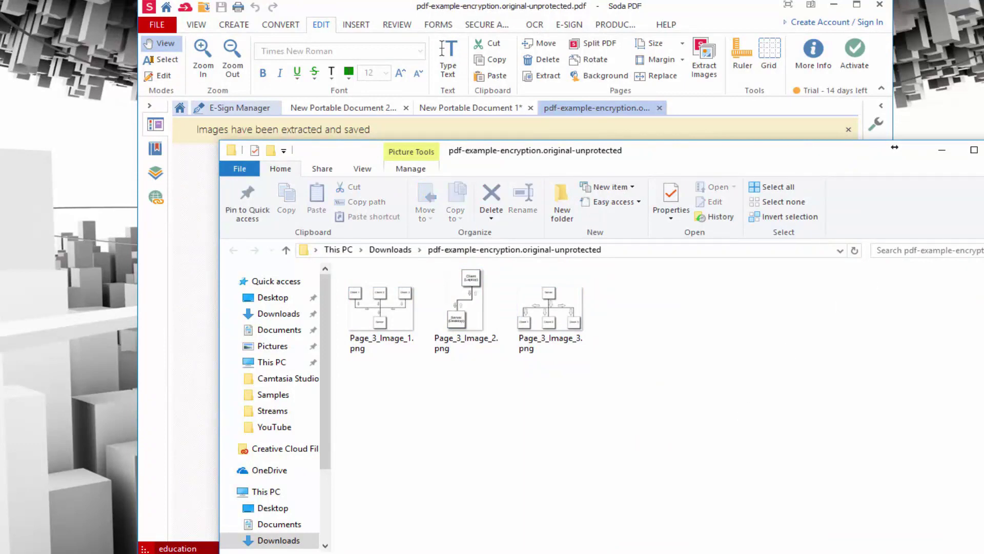
pyautogui.click(942, 150)
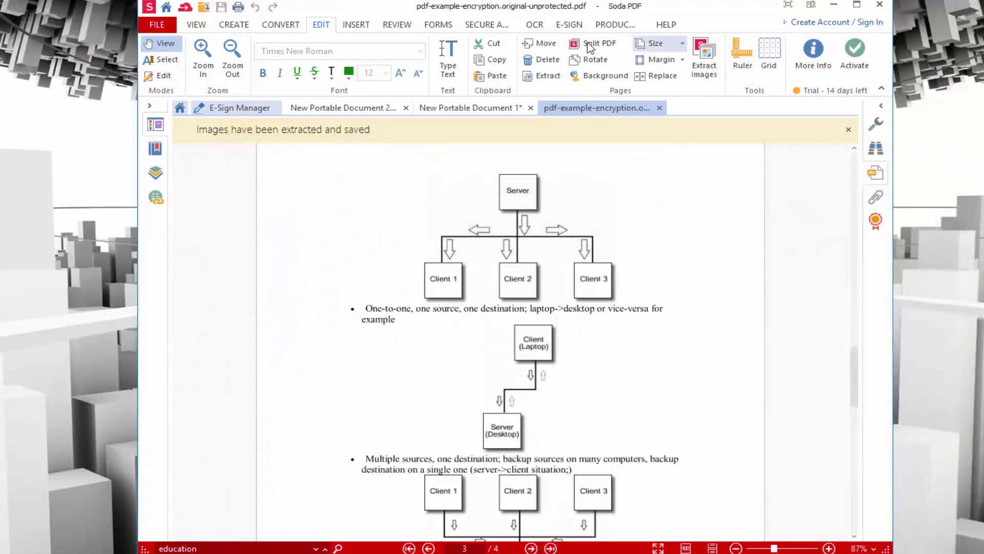
# Step: Check the Insert ribbon's Page Number options, then switch to the Review annotation tools
pyautogui.click(358, 25)
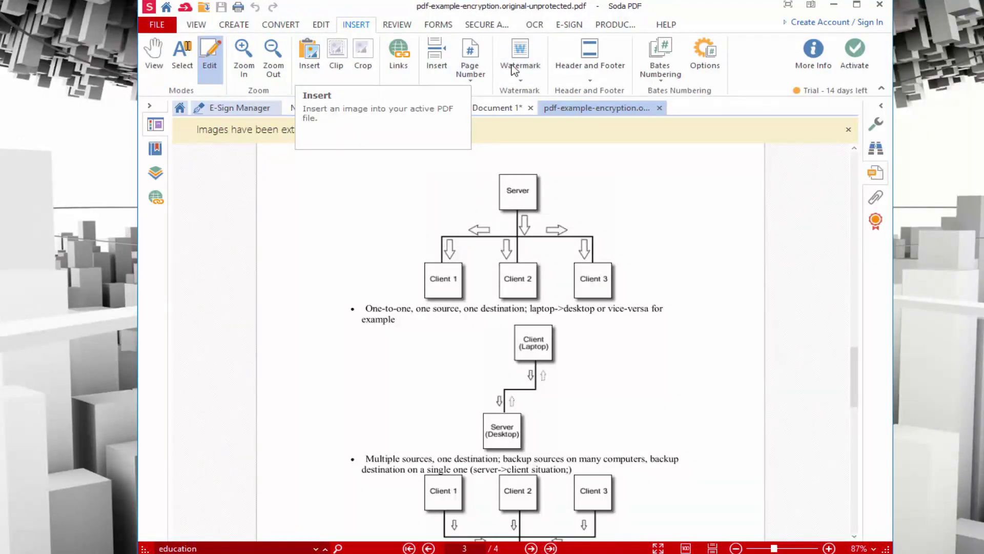
pyautogui.click(469, 71)
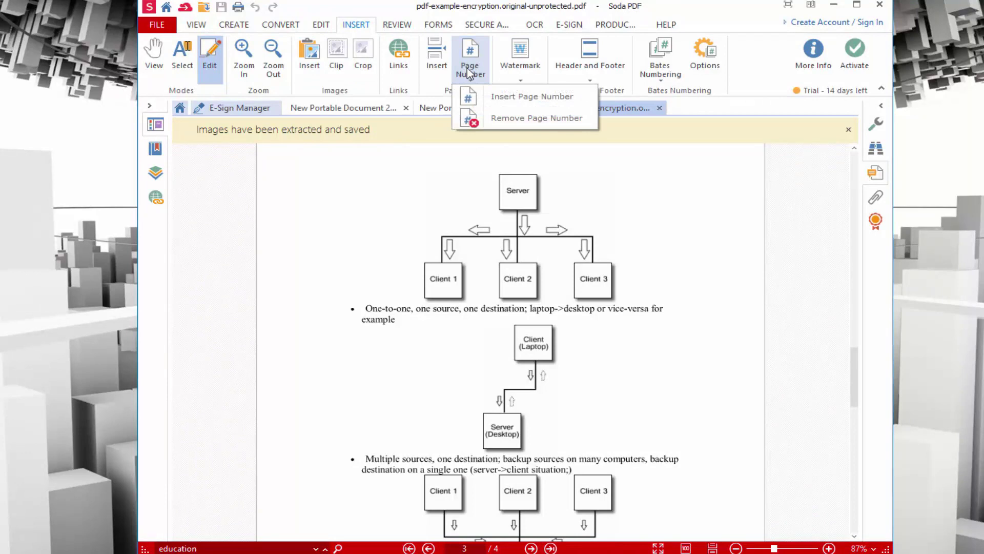
pyautogui.click(392, 25)
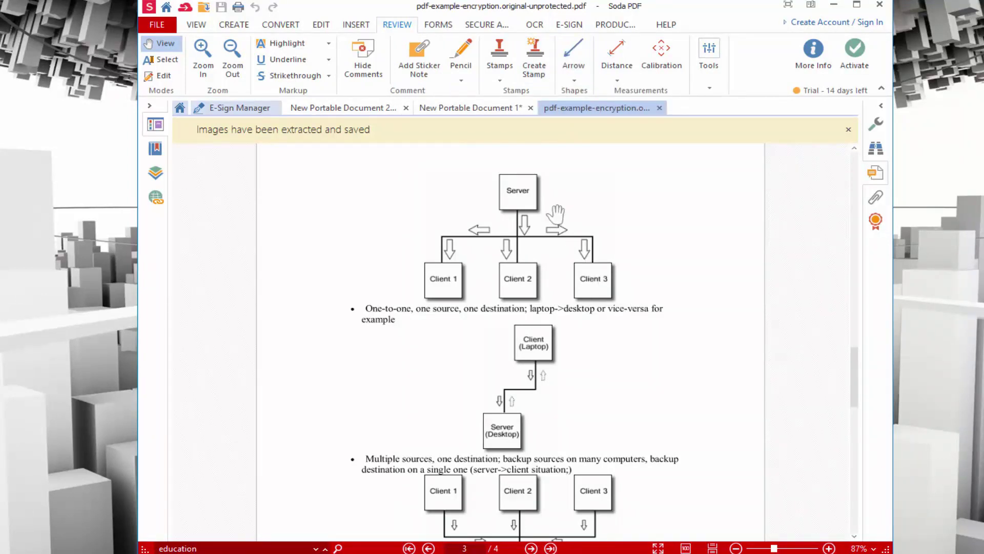
# Step: Draw a blue arrow annotation on page 3 pointing down-left at the Client 3 box
pyautogui.click(582, 52)
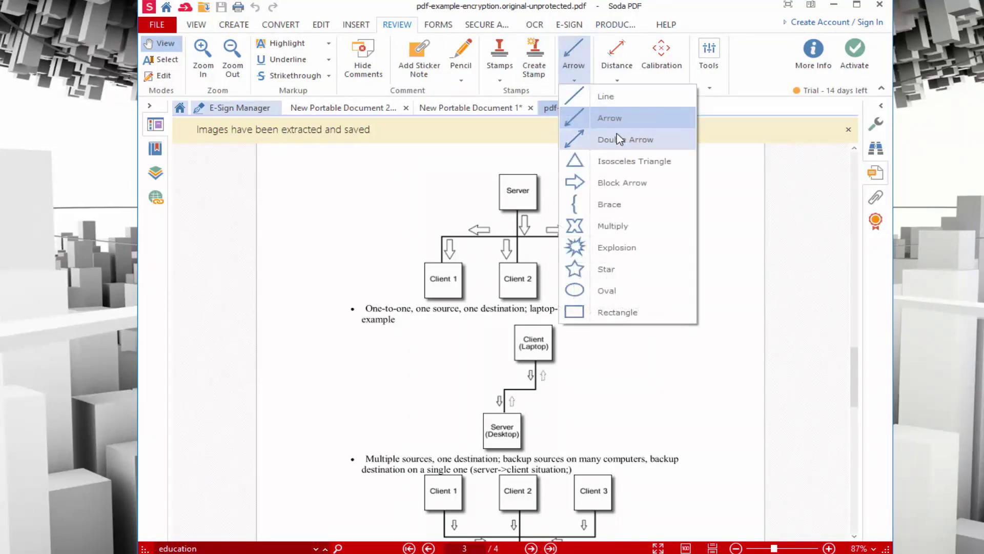
pyautogui.click(606, 96)
pyautogui.click(575, 56)
pyautogui.click(609, 118)
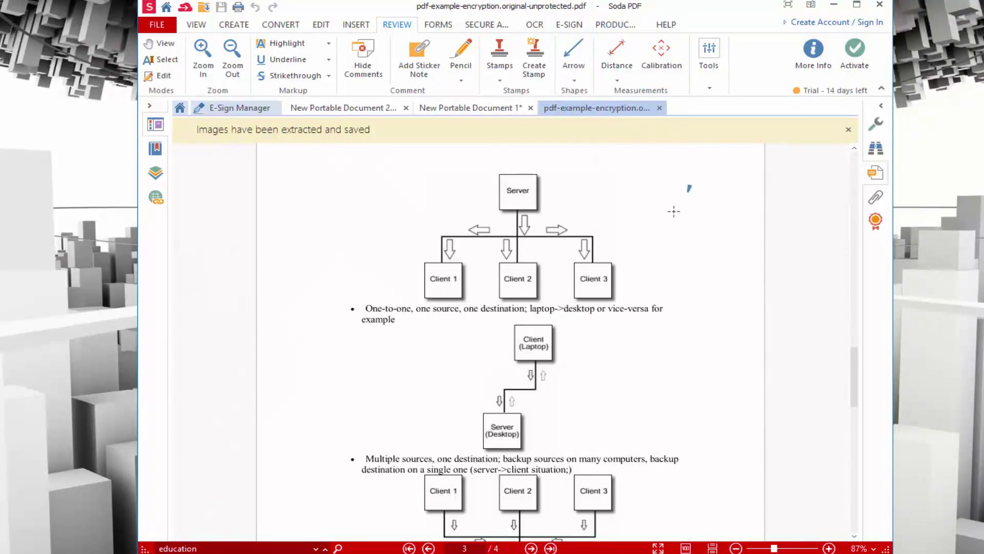
pyautogui.moveTo(690, 185)
pyautogui.mouseDown()
pyautogui.moveTo(582, 246)
pyautogui.moveTo(629, 264)
pyautogui.mouseUp()
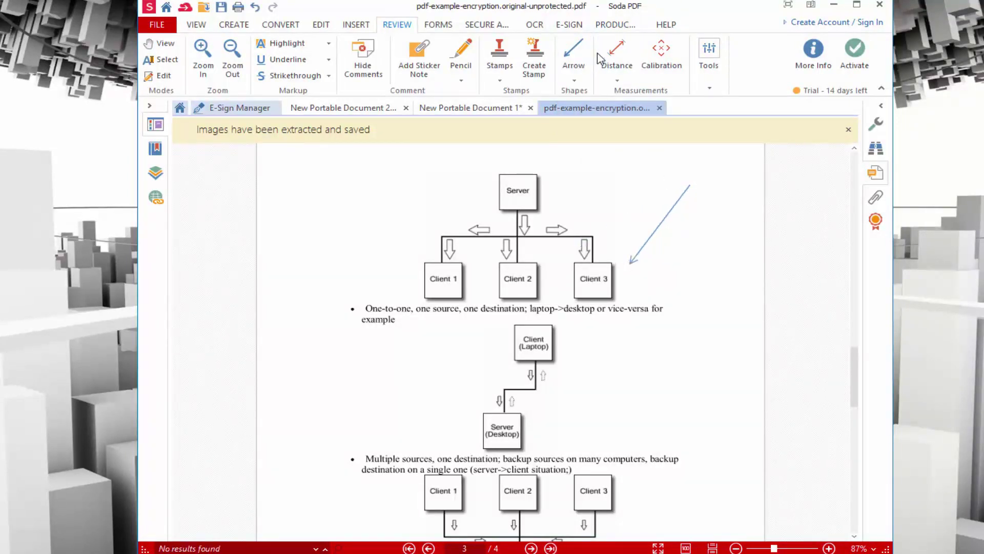
# Step: Add a check box form field beside the Key Features list on page 2
pyautogui.click(454, 26)
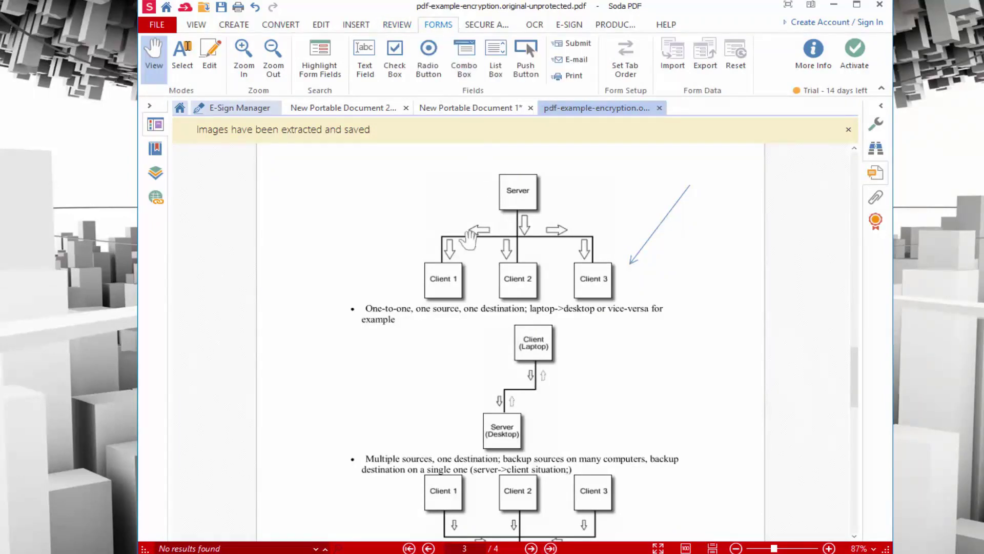
pyautogui.scroll(5, 421, 84)
pyautogui.scroll(6, 494, 257)
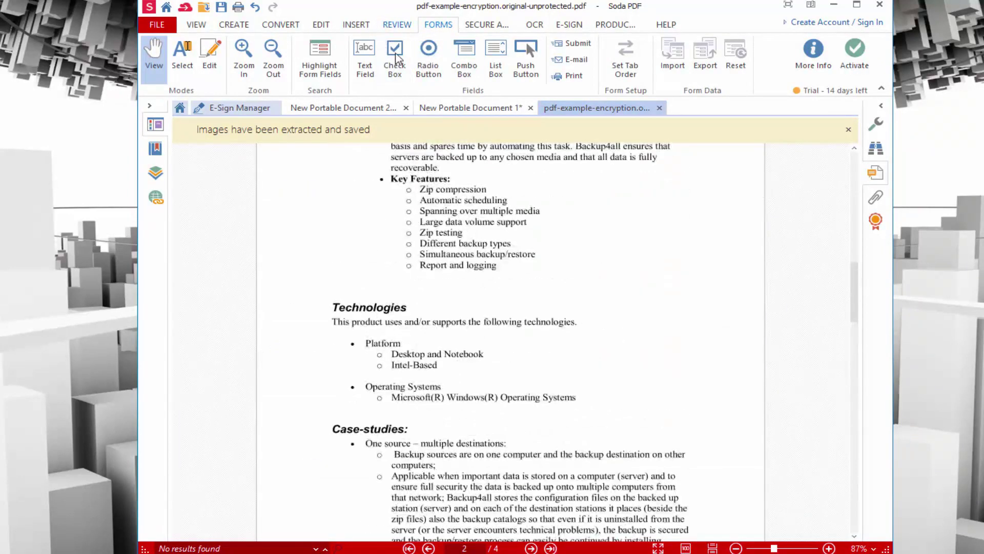
pyautogui.click(395, 57)
pyautogui.click(615, 283)
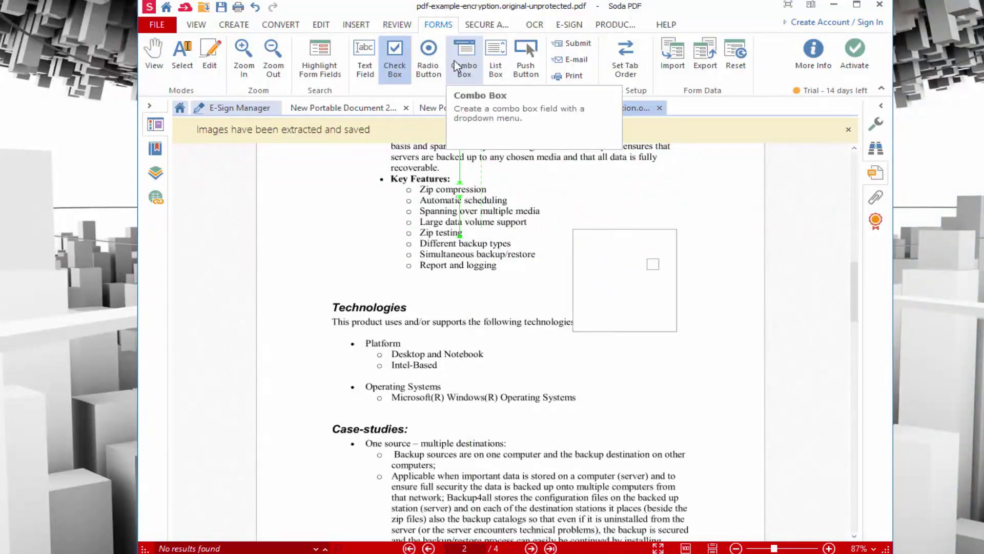
# Step: Draw two radio button fields, one larger and one smaller, left of the Key Features list
pyautogui.click(428, 57)
pyautogui.moveTo(327, 197); pyautogui.dragTo(380, 236)
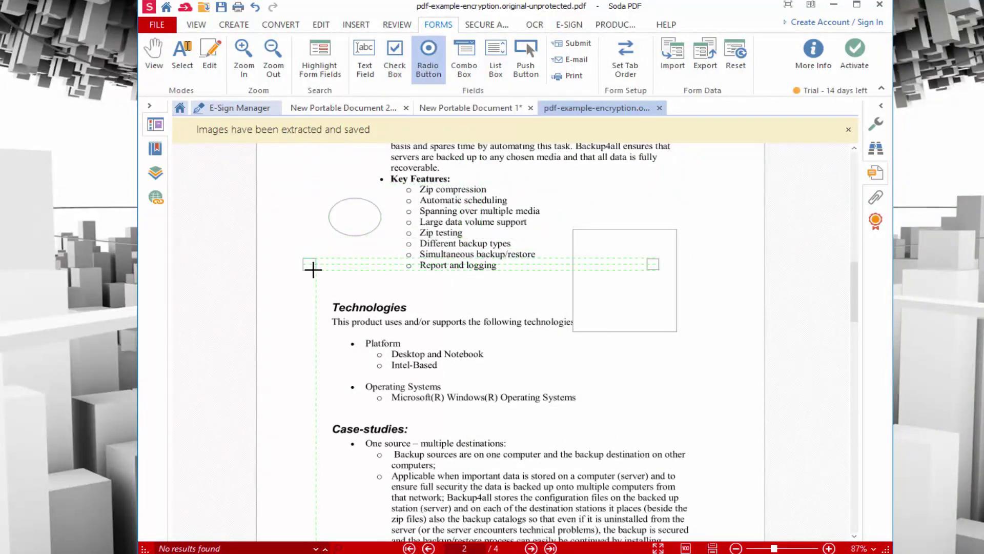
pyautogui.moveTo(302, 162); pyautogui.dragTo(319, 181)
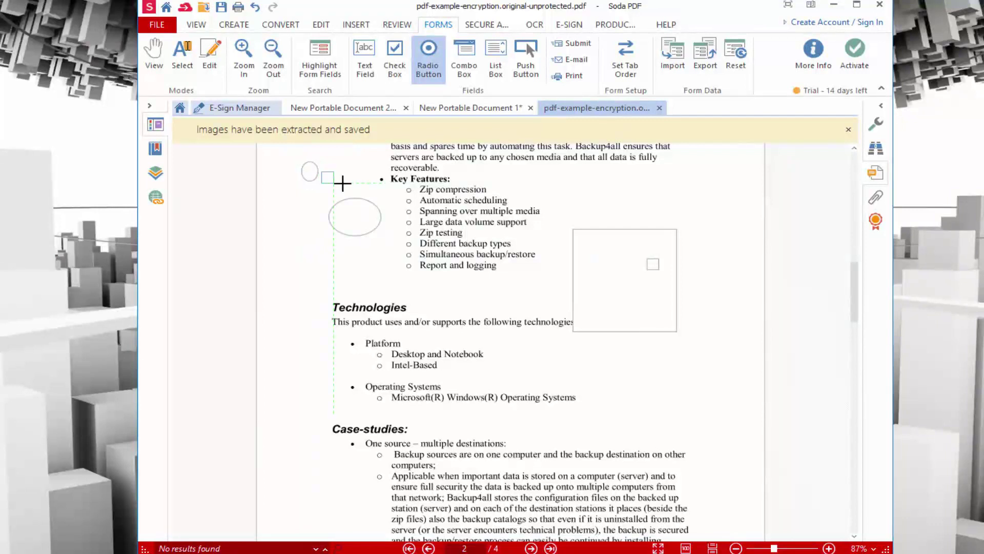
# Step: On page 4, preview Sign Document and Create Appearance in Secure and Sign, cancelling both
pyautogui.click(489, 26)
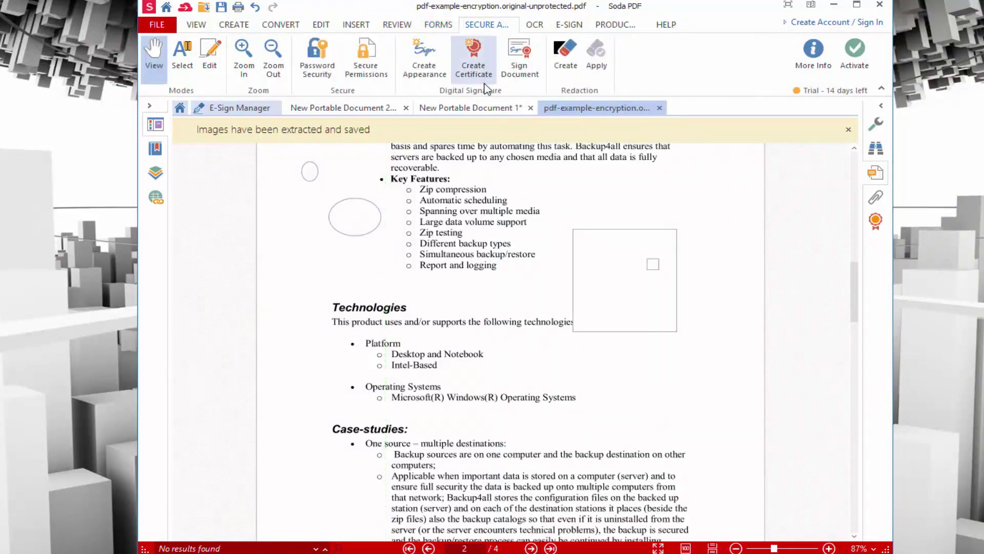
pyautogui.scroll(-15, 538, 333)
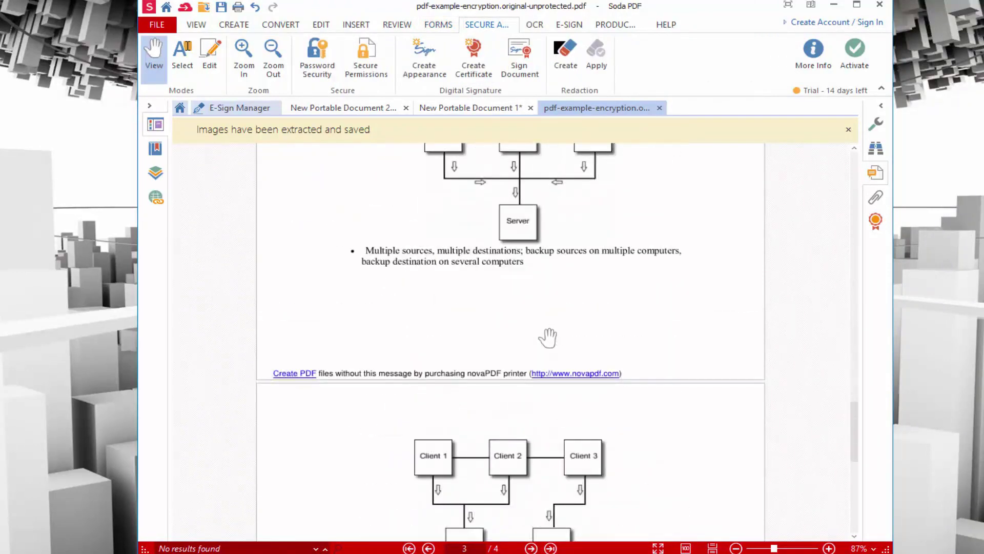
pyautogui.scroll(-10, 548, 339)
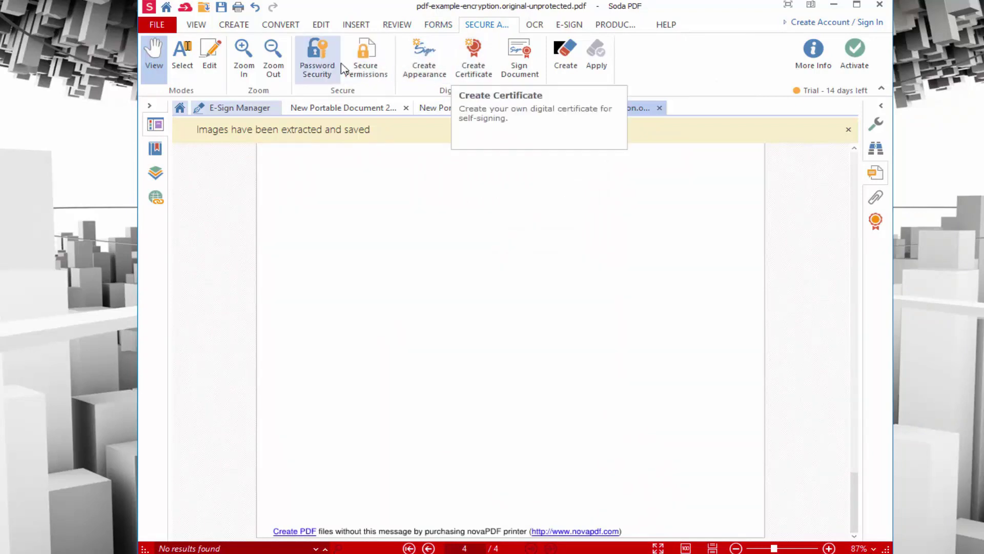
pyautogui.click(507, 65)
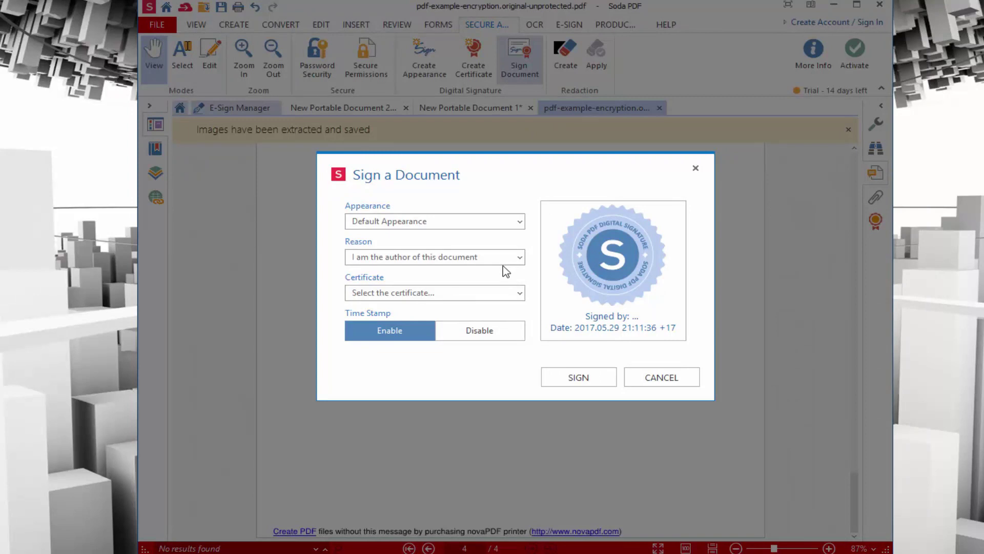
pyautogui.click(661, 376)
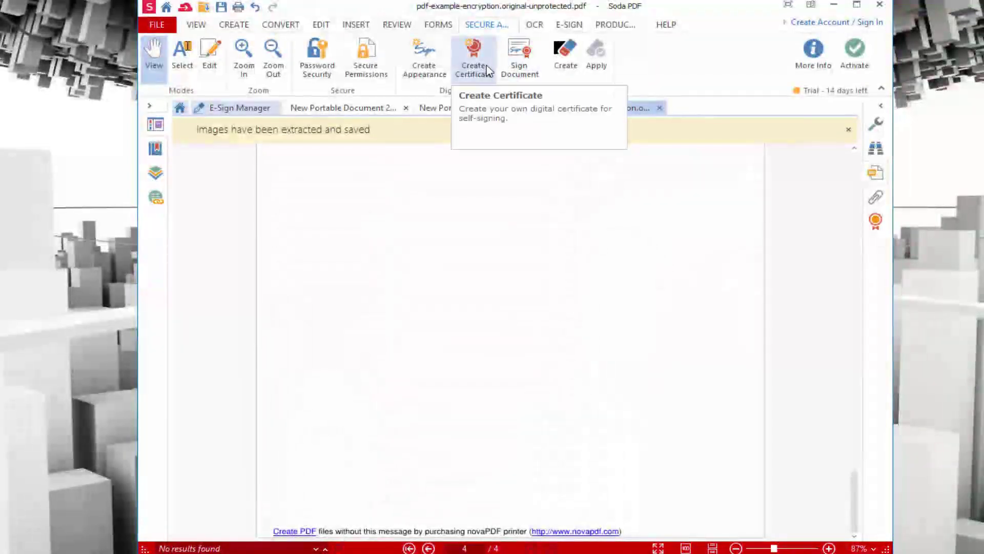
pyautogui.click(425, 63)
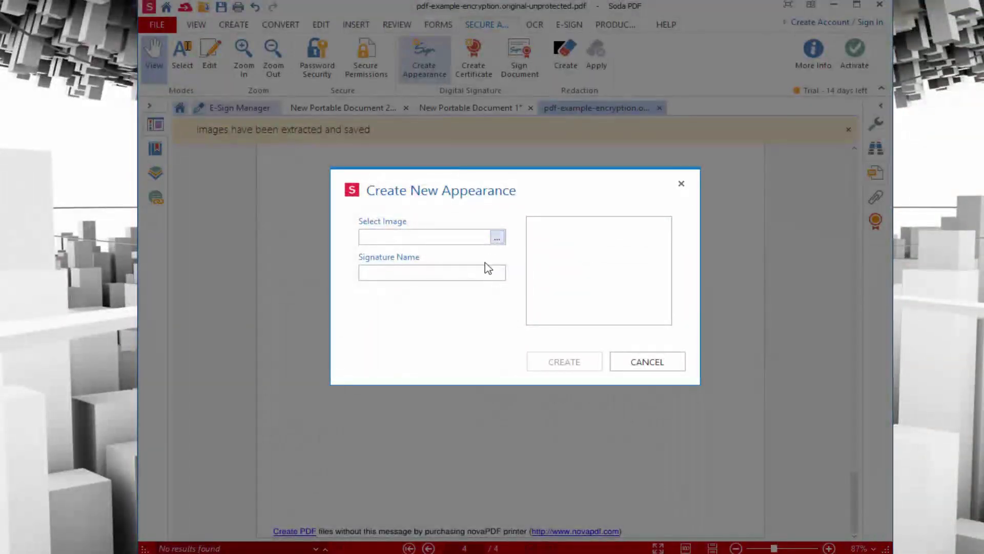
pyautogui.click(633, 364)
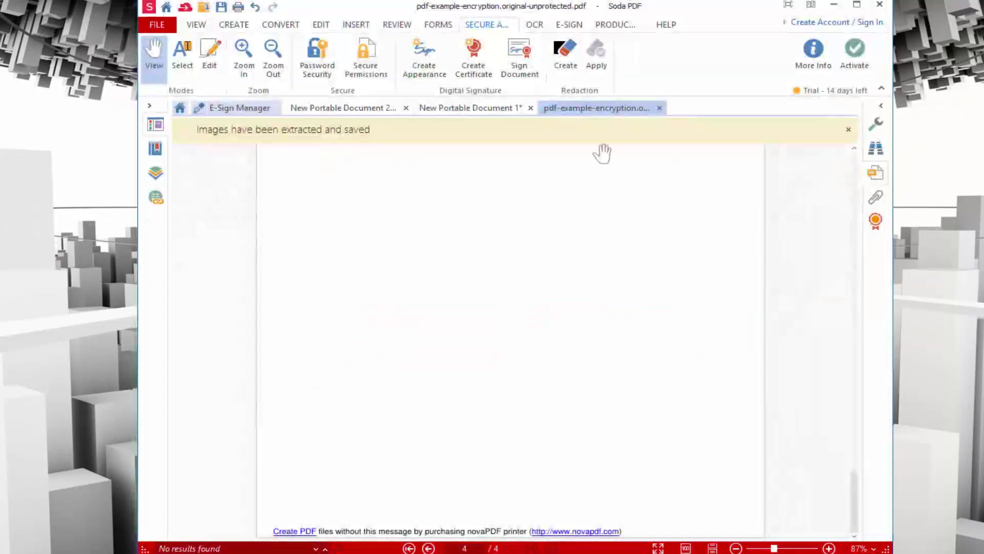
# Step: Require a password to open the PDF with 128-bit AES, entering and confirming it
pyautogui.click(322, 77)
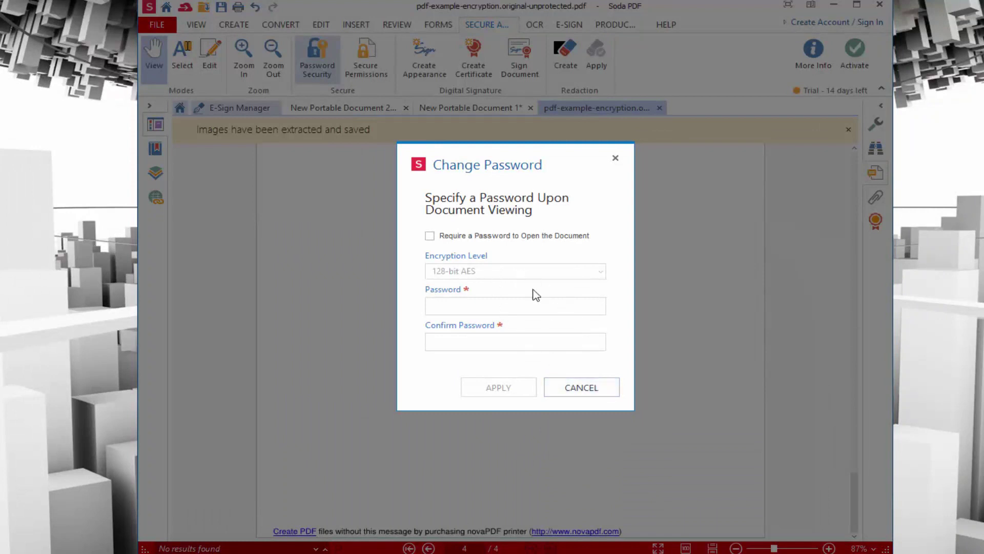
pyautogui.click(434, 237)
pyautogui.click(460, 311)
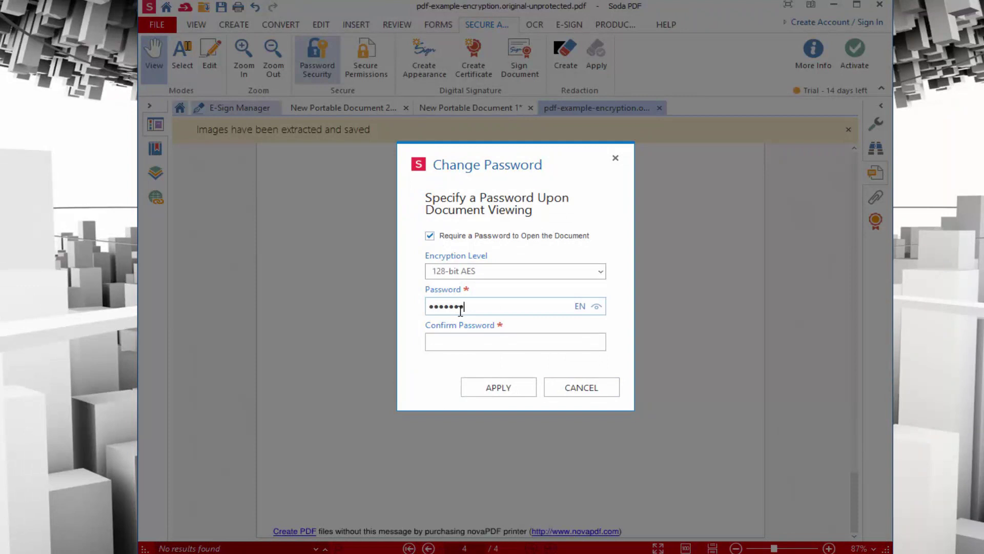
pyautogui.click(464, 342)
pyautogui.write('•••••••••')
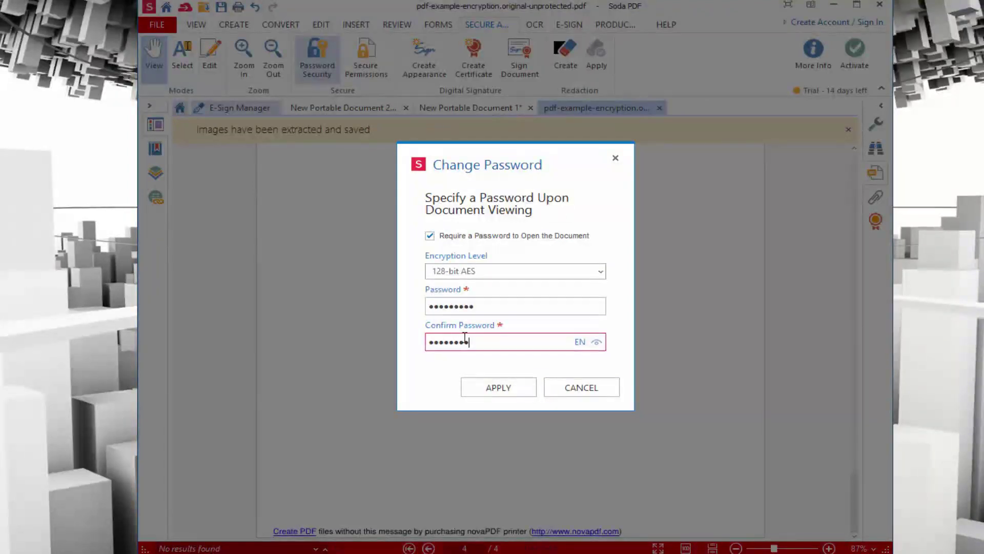
pyautogui.click(499, 391)
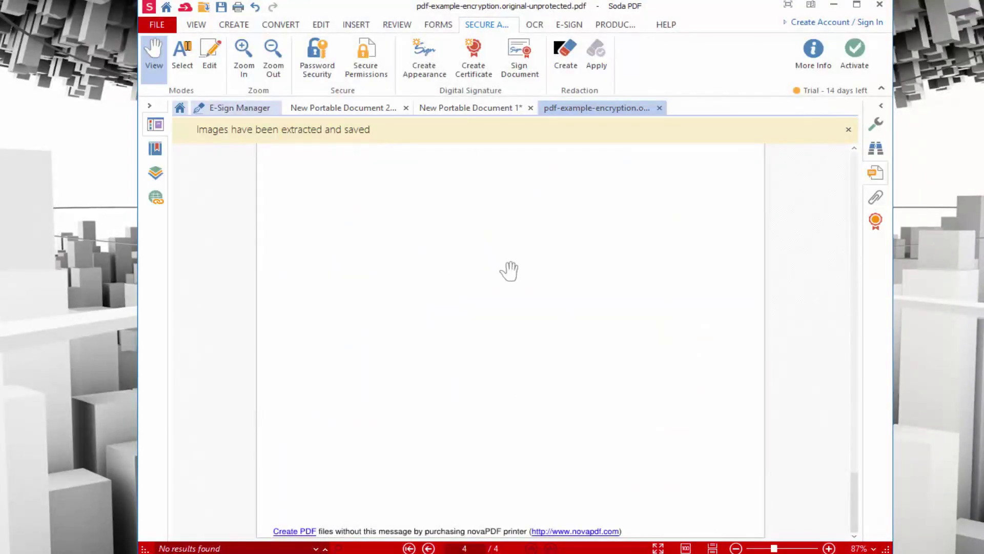
pyautogui.scroll(10, 509, 271)
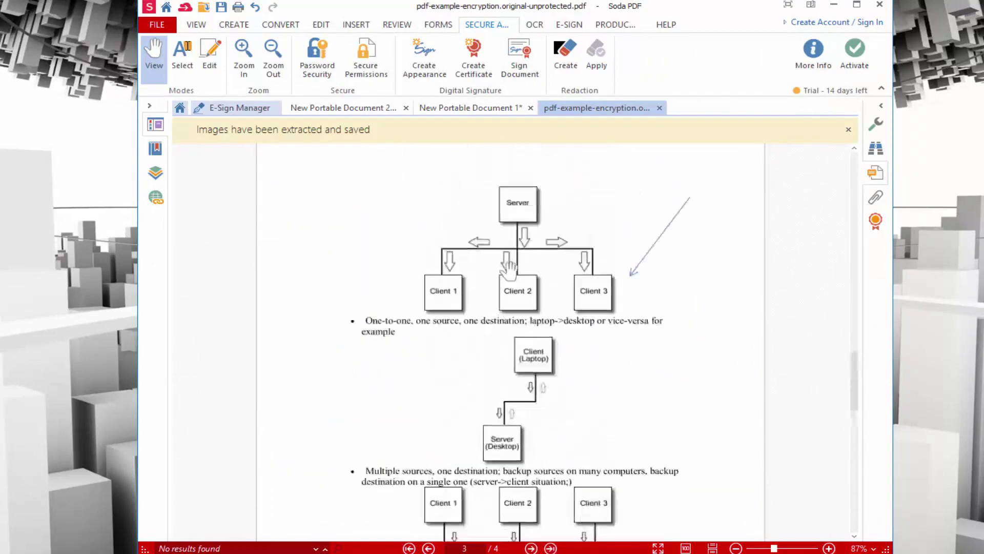
pyautogui.scroll(6, 515, 265)
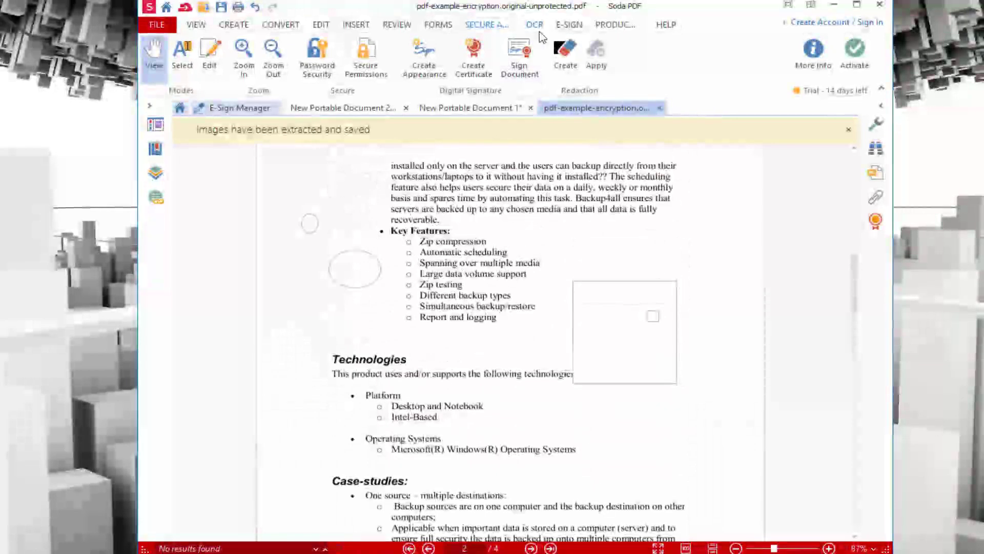
# Step: Look over the OCR and E-Sign tools on page 1, then open Products and Pricing
pyautogui.click(538, 28)
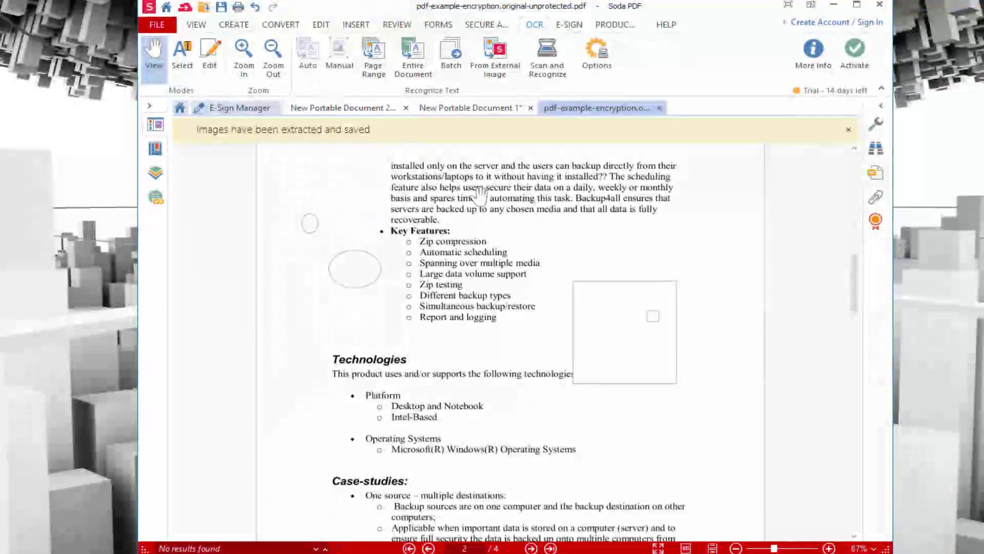
pyautogui.moveTo(480, 201); pyautogui.dragTo(544, 408)
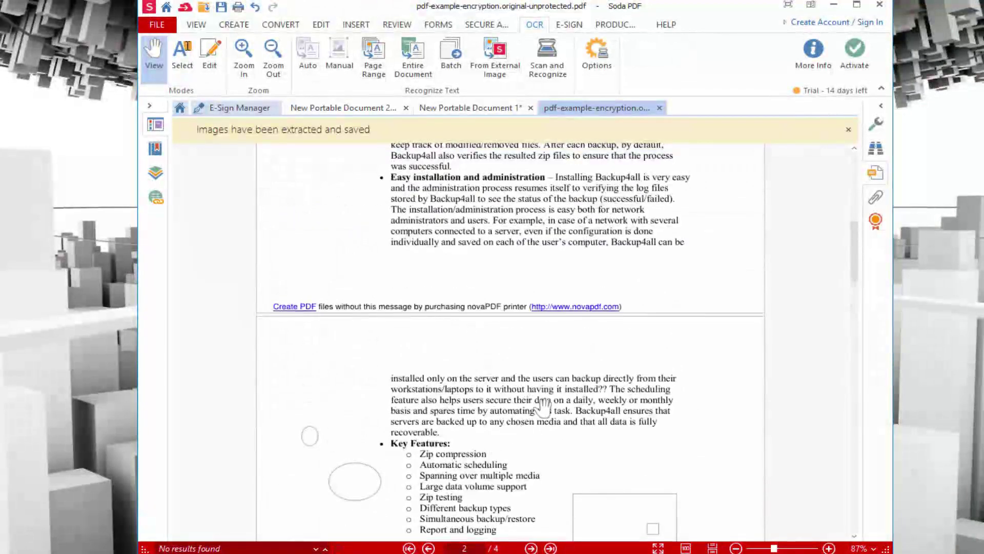
pyautogui.scroll(5, 544, 407)
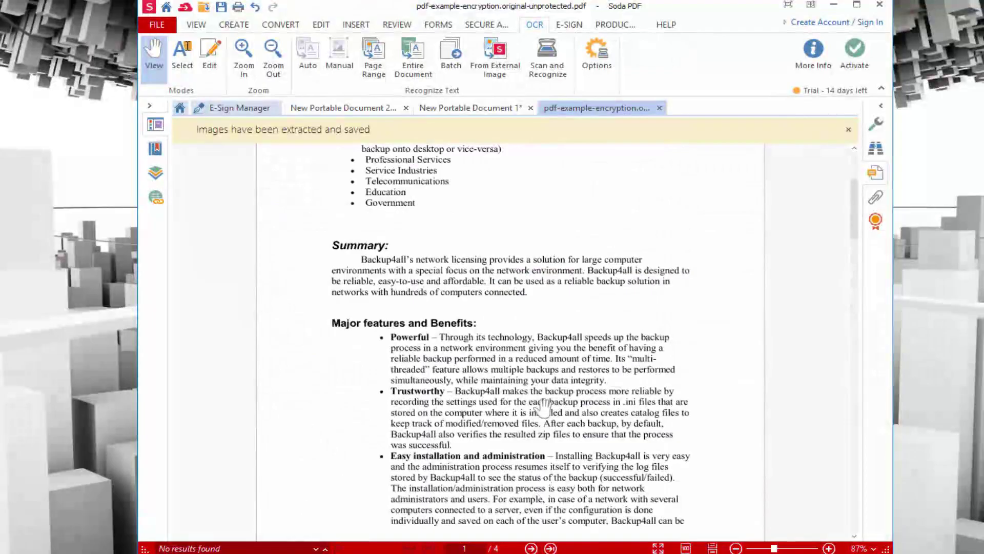
pyautogui.scroll(1, 544, 407)
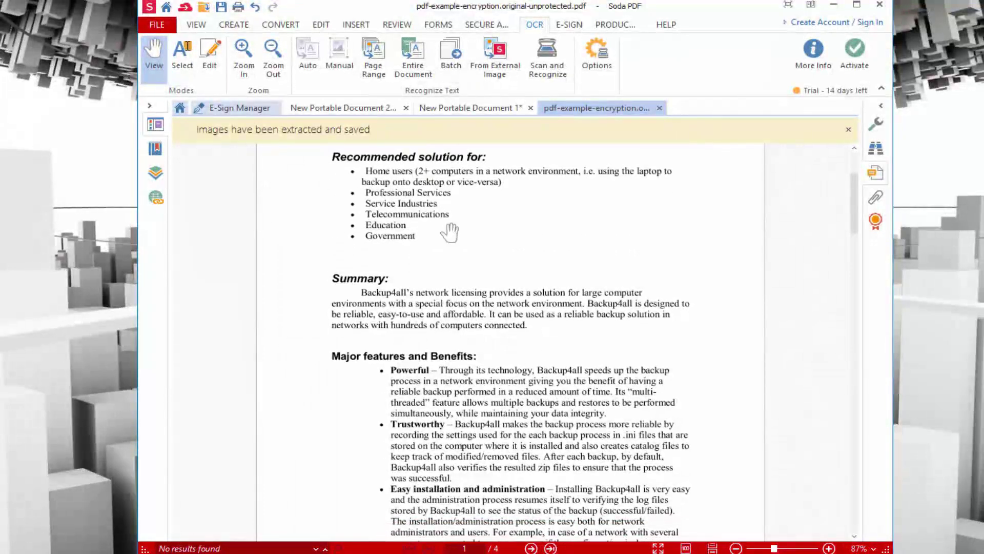
pyautogui.scroll(1, 530, 374)
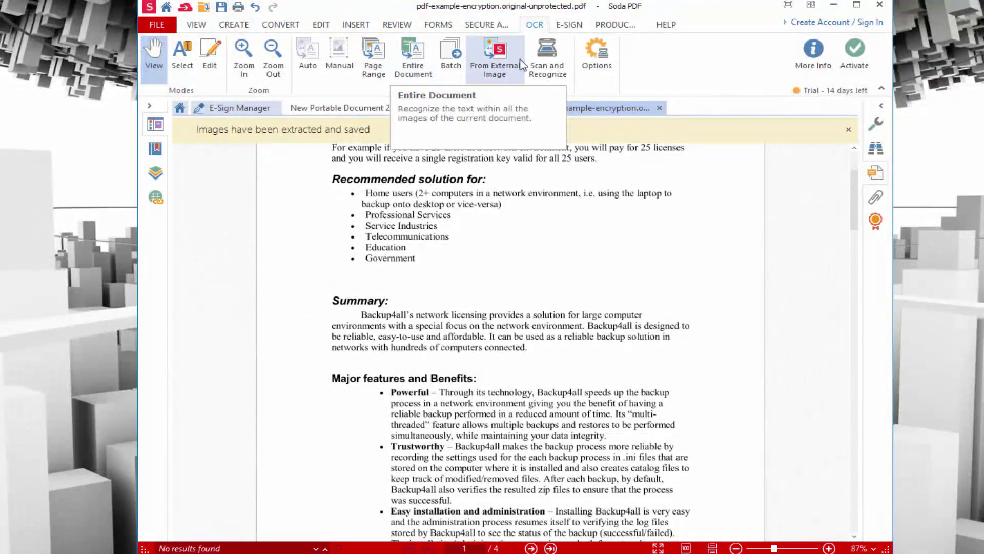
pyautogui.click(569, 26)
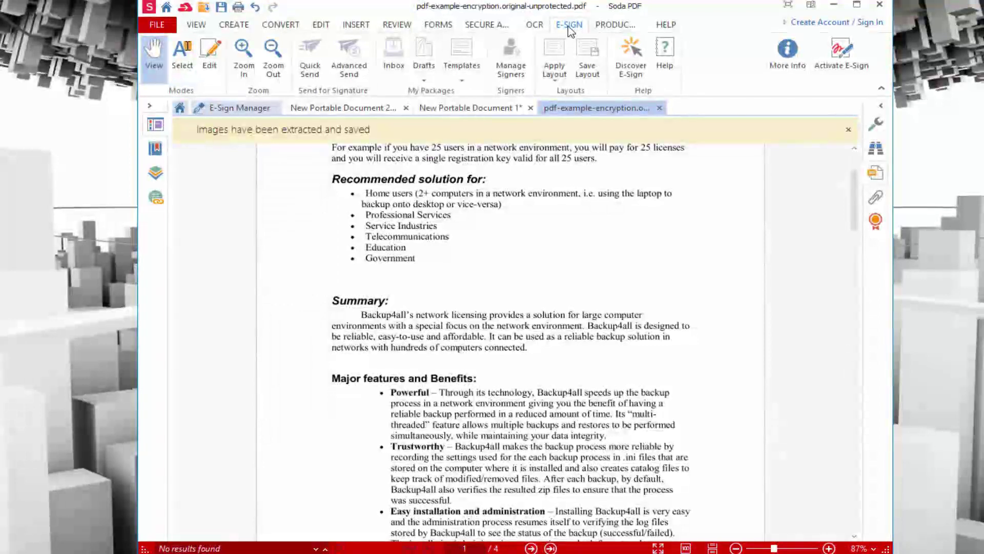
pyautogui.click(611, 29)
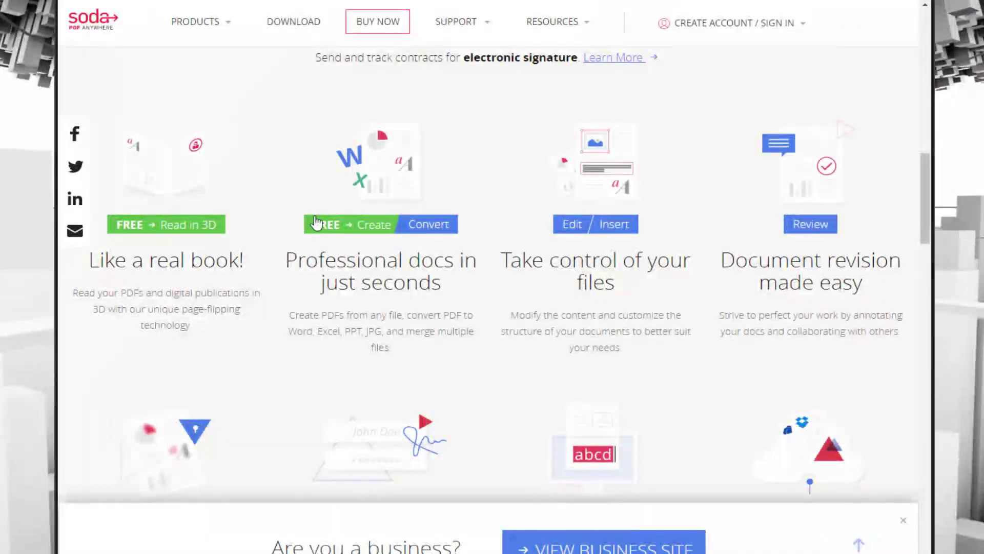
# Step: Scroll the Soda PDF site to Exclusive Partner Deals: Home at $39, Premium at $45.00
pyautogui.scroll(5, 486, 257)
pyautogui.scroll(5, 487, 256)
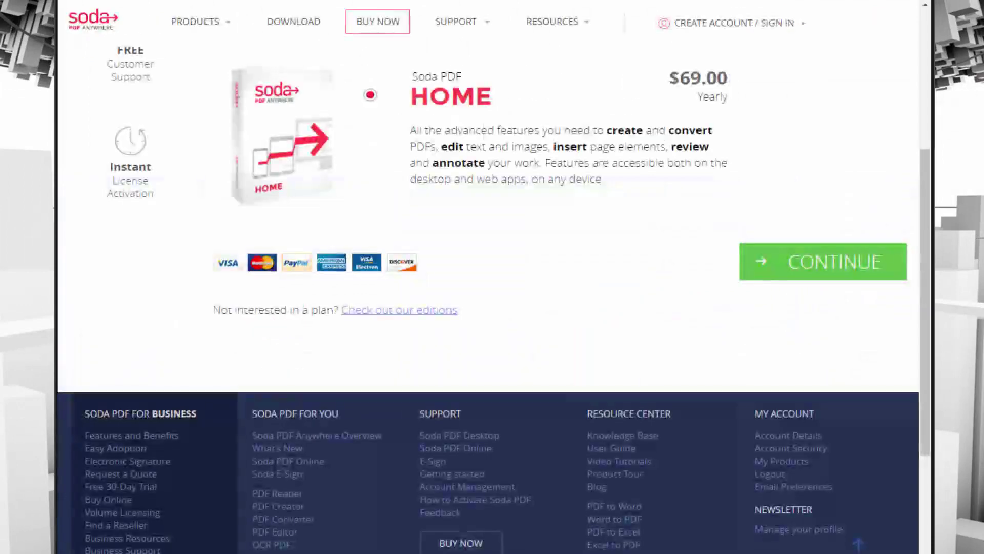
pyautogui.scroll(6, 521, 299)
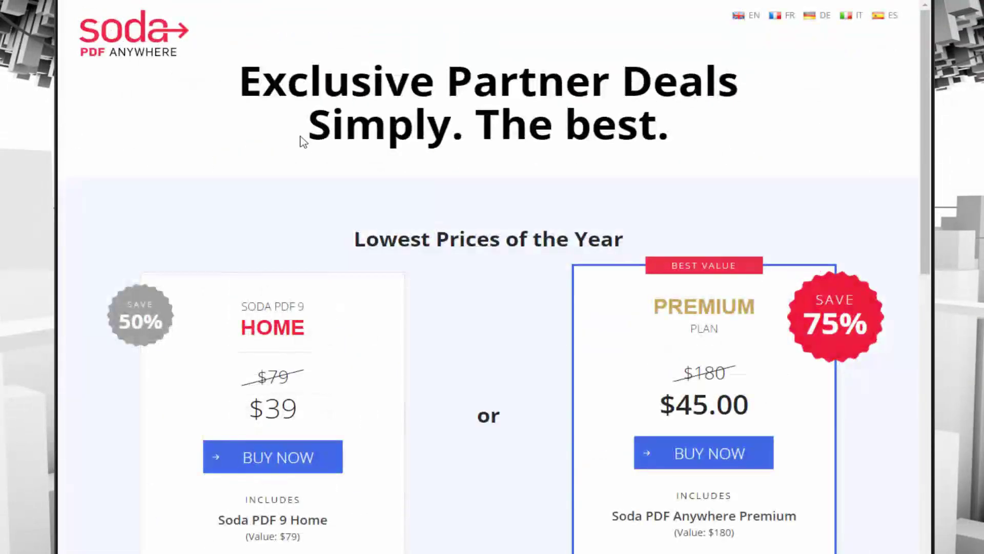
pyautogui.scroll(-1, 391, 290)
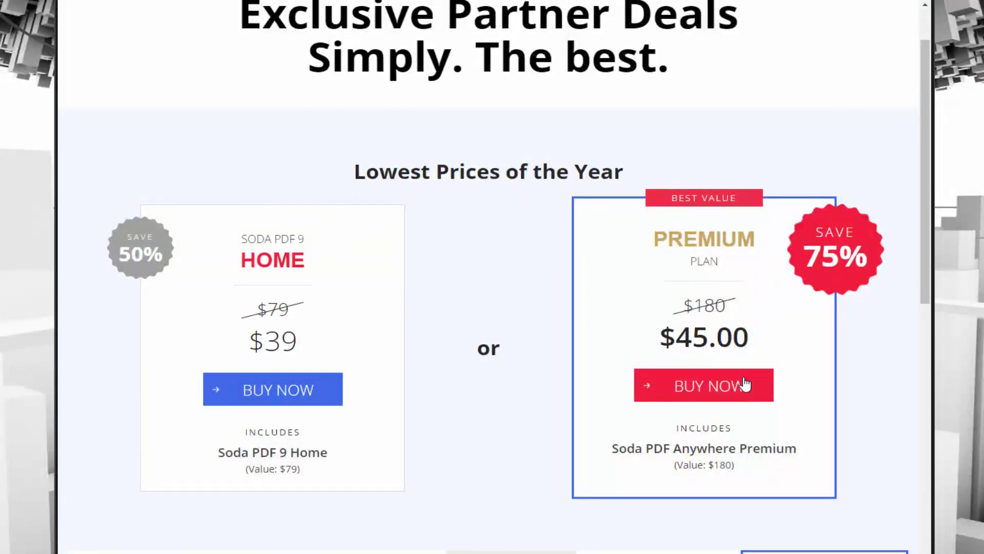
pyautogui.scroll(-3, 641, 171)
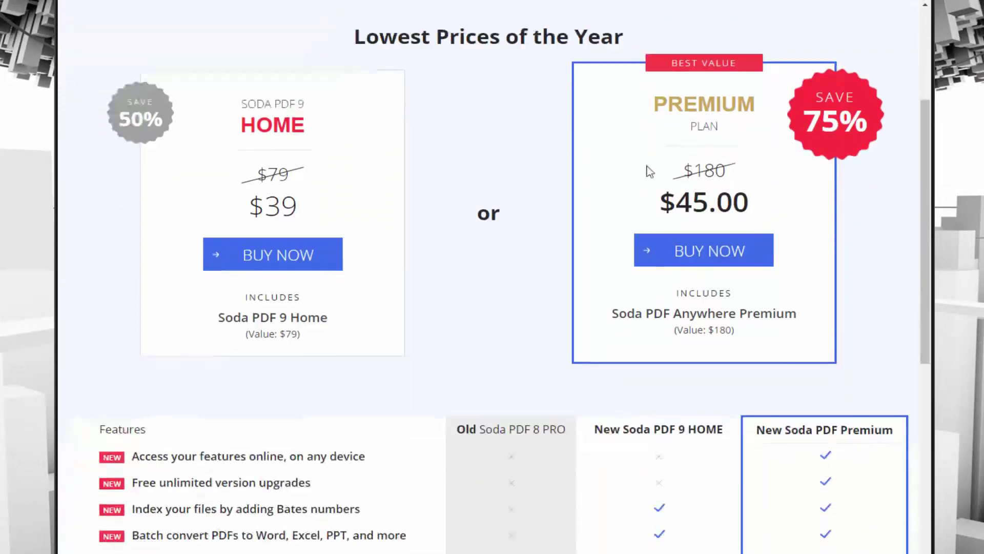
pyautogui.scroll(4, 649, 171)
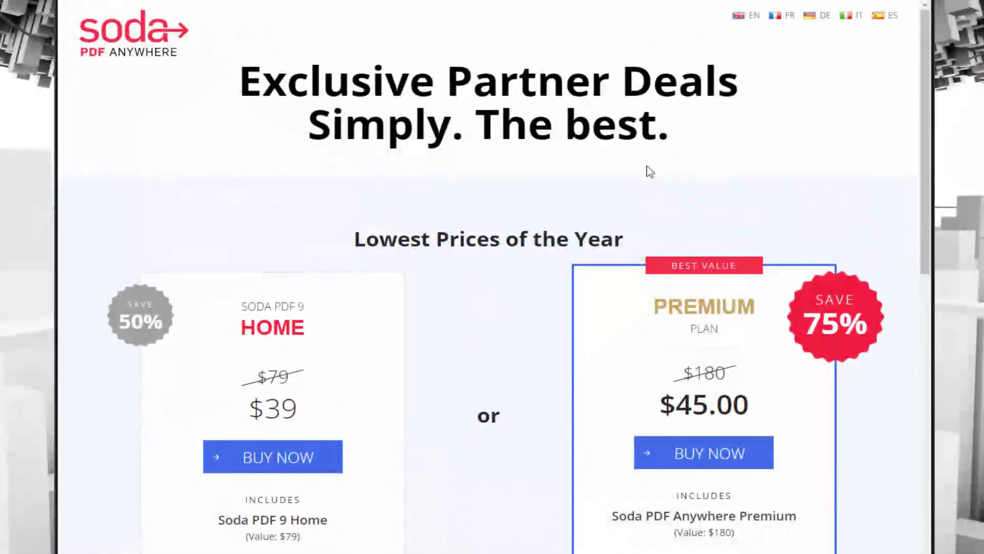